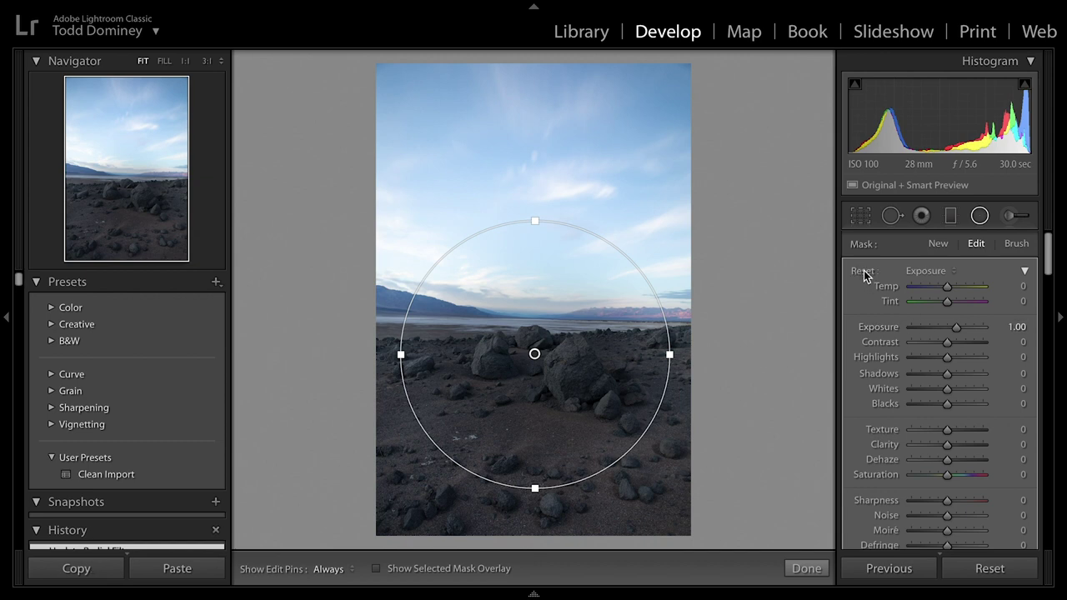
Reset all effect sliders of the selected radial filter to zero.
double_click(866, 273)
scroll(875, 325, "down", 3)
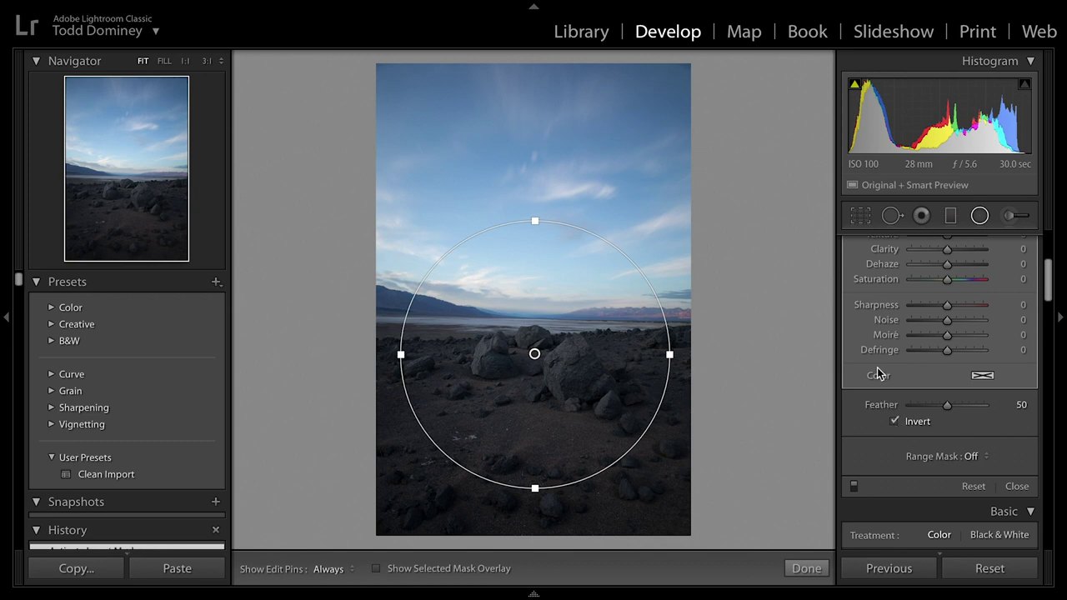
scroll(878, 376, "up", 3)
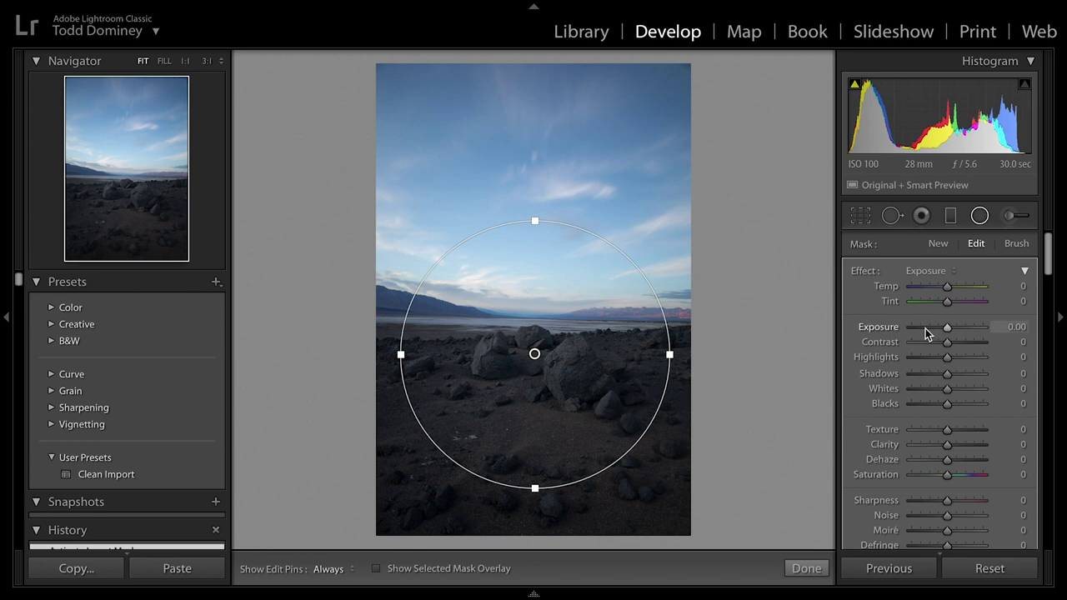
Set the radial filter's Exposure to 0.88 and its Highlights to −16 to brighten the central rocks.
key("z")
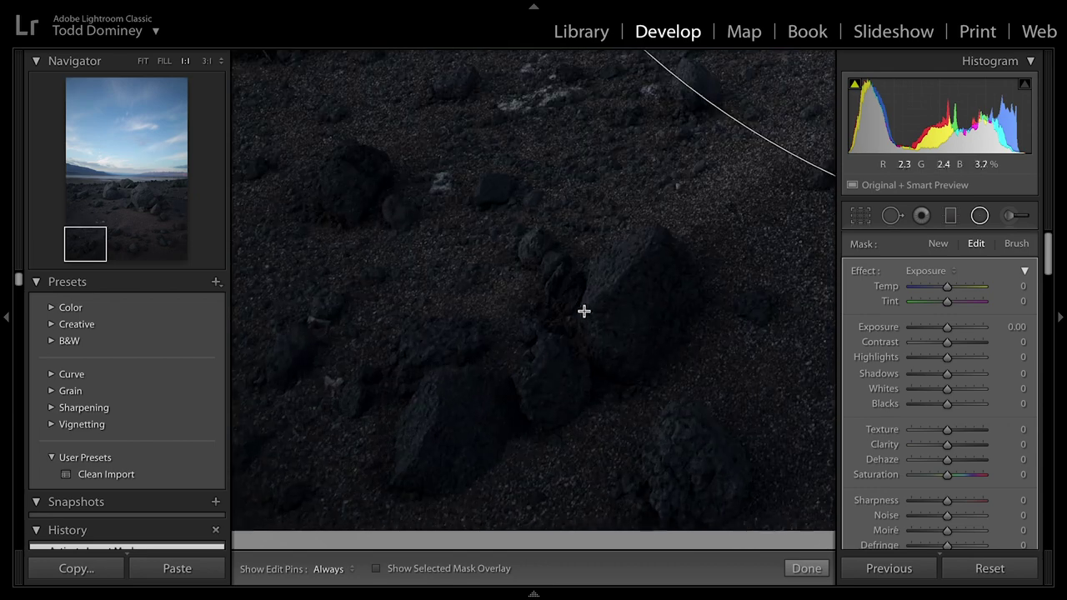
left_click_drag(661, 202, 478, 429)
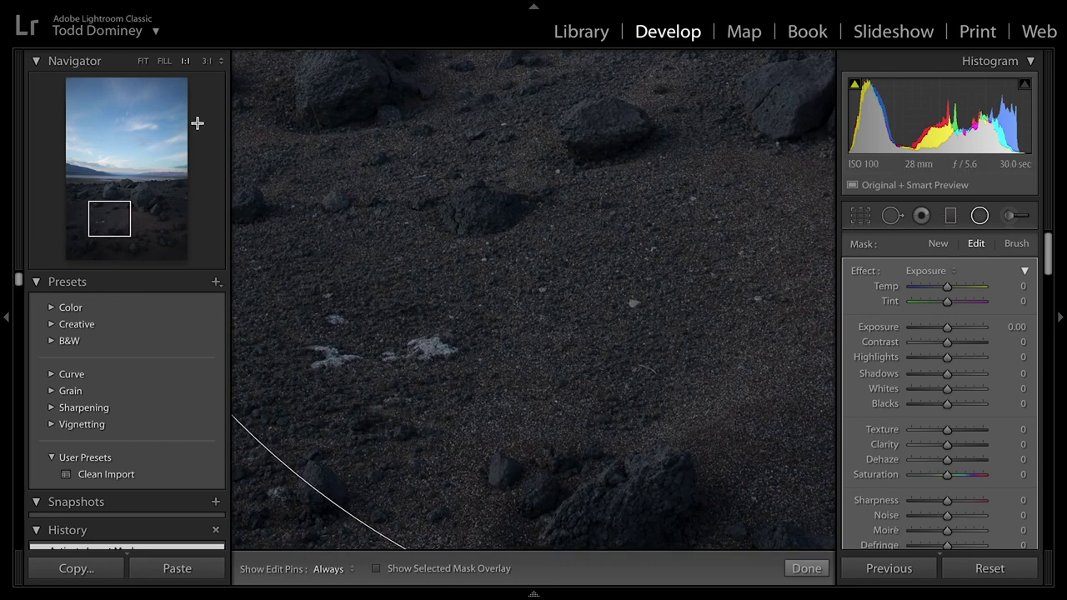
left_click(208, 60)
left_click(210, 60)
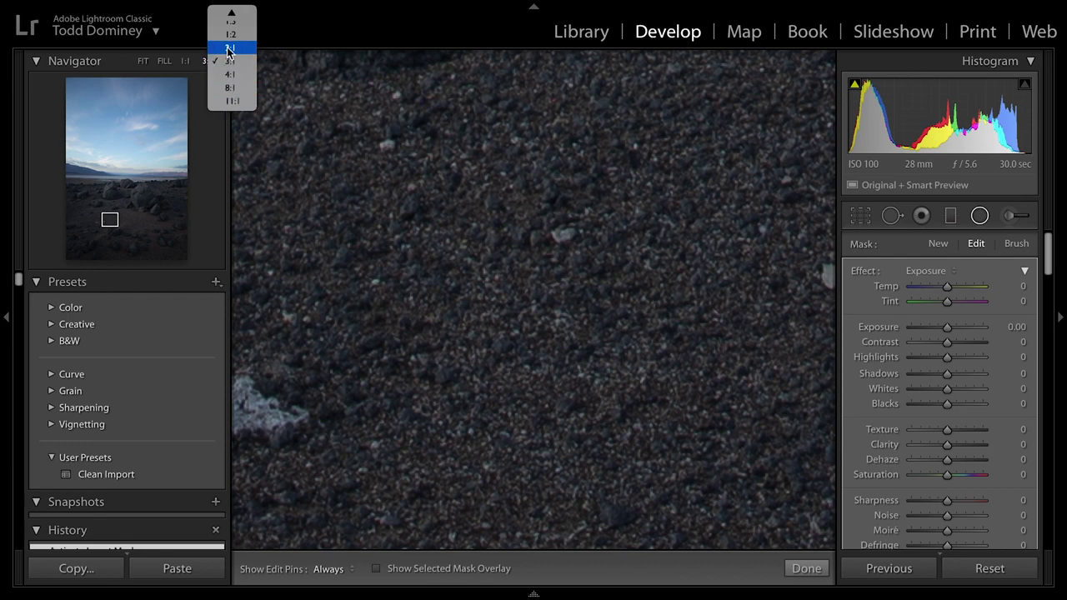
left_click(231, 35)
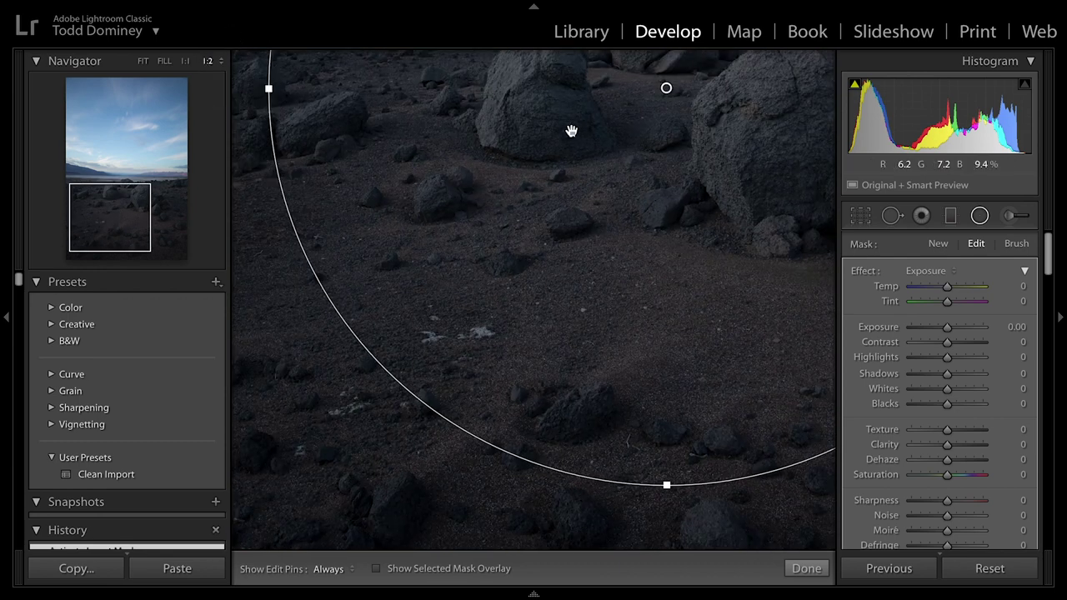
left_click_drag(572, 131, 438, 356)
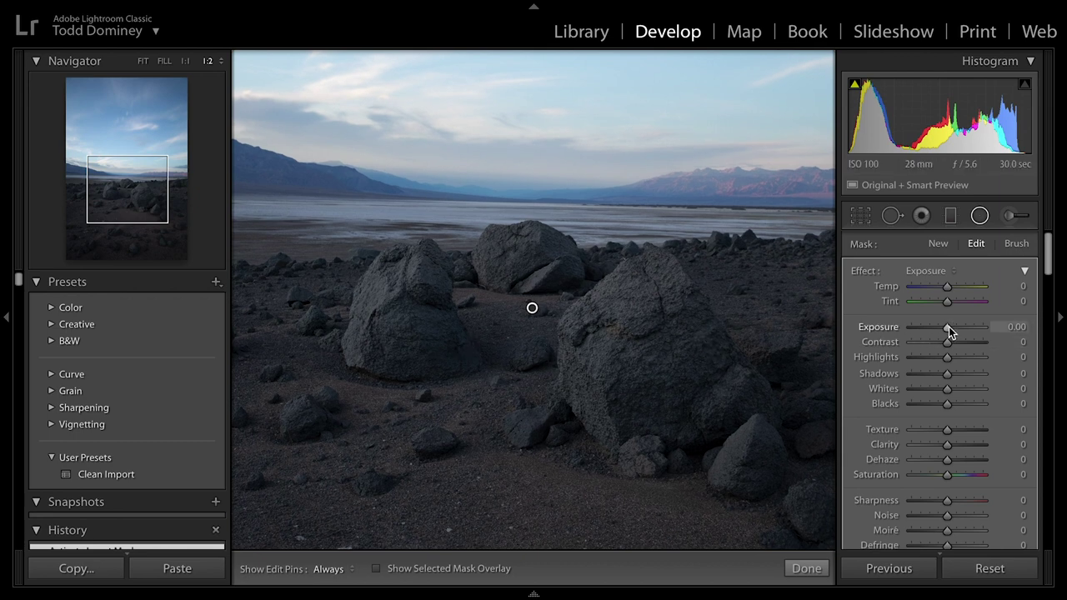
left_click_drag(947, 331, 941, 359)
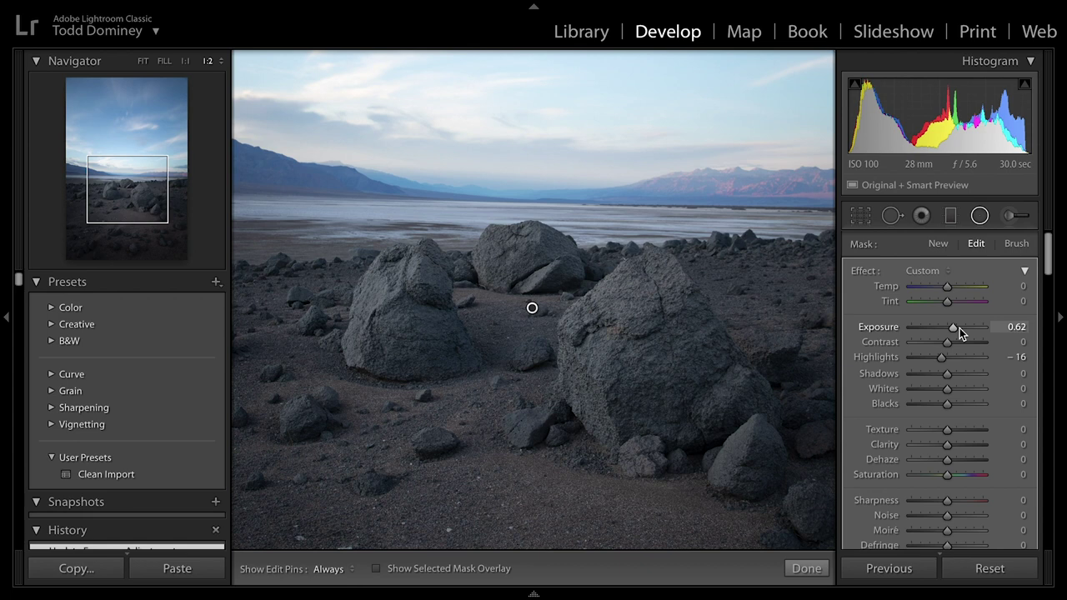
left_click_drag(960, 327, 958, 331)
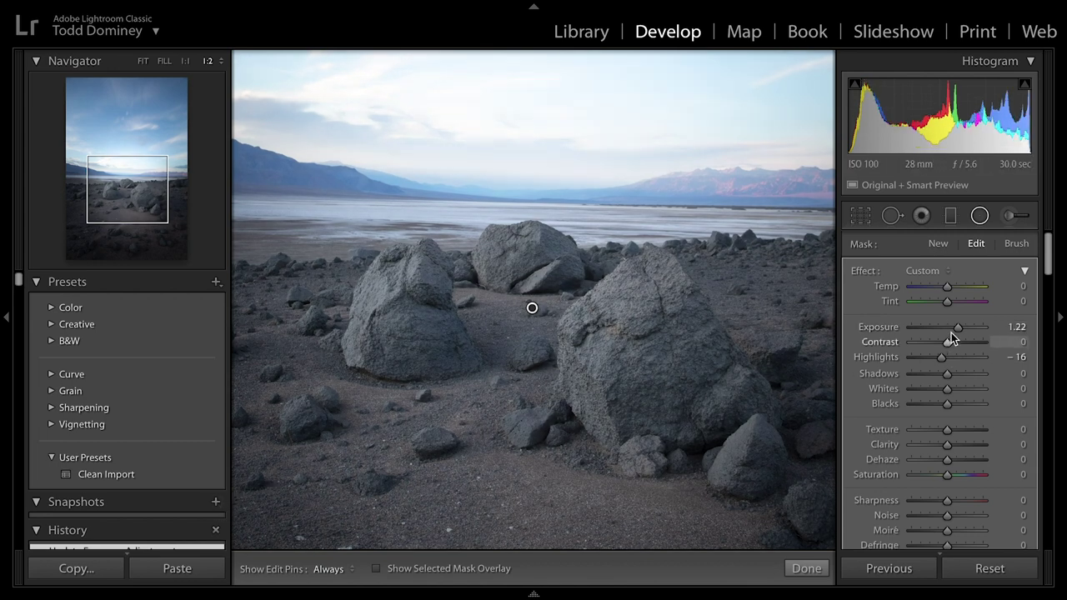
left_click_drag(958, 331, 953, 331)
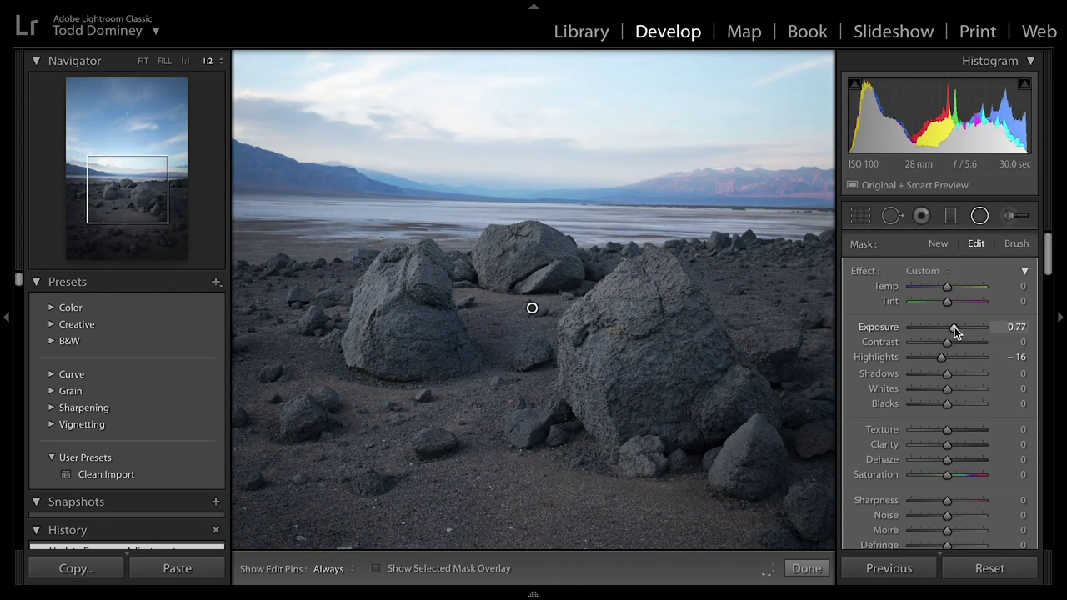
Save the current adjustments as a snapshot named "One".
left_click(217, 502)
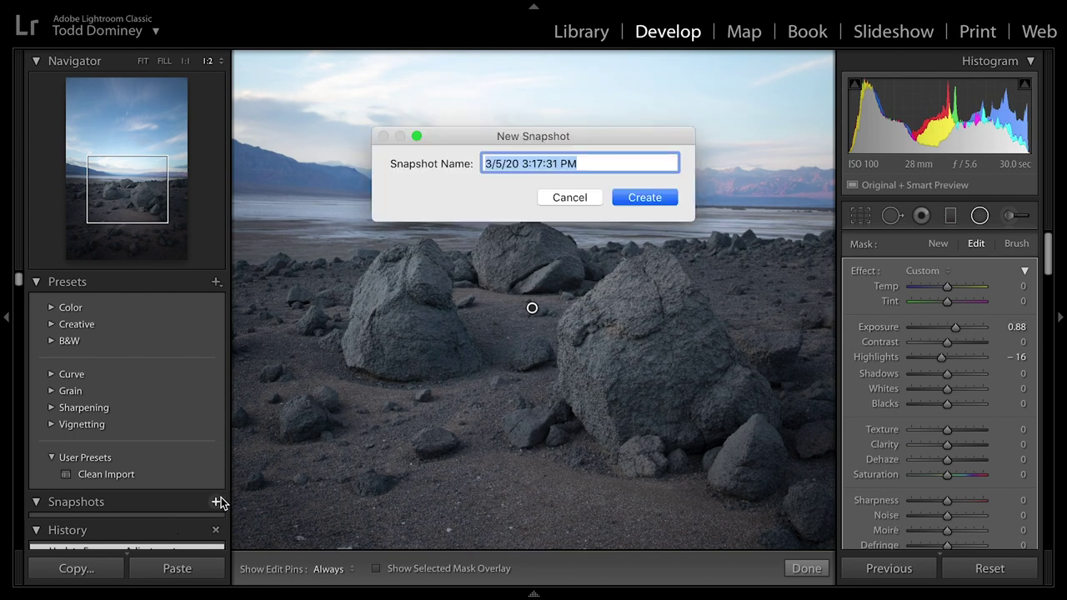
type("One")
key("Return")
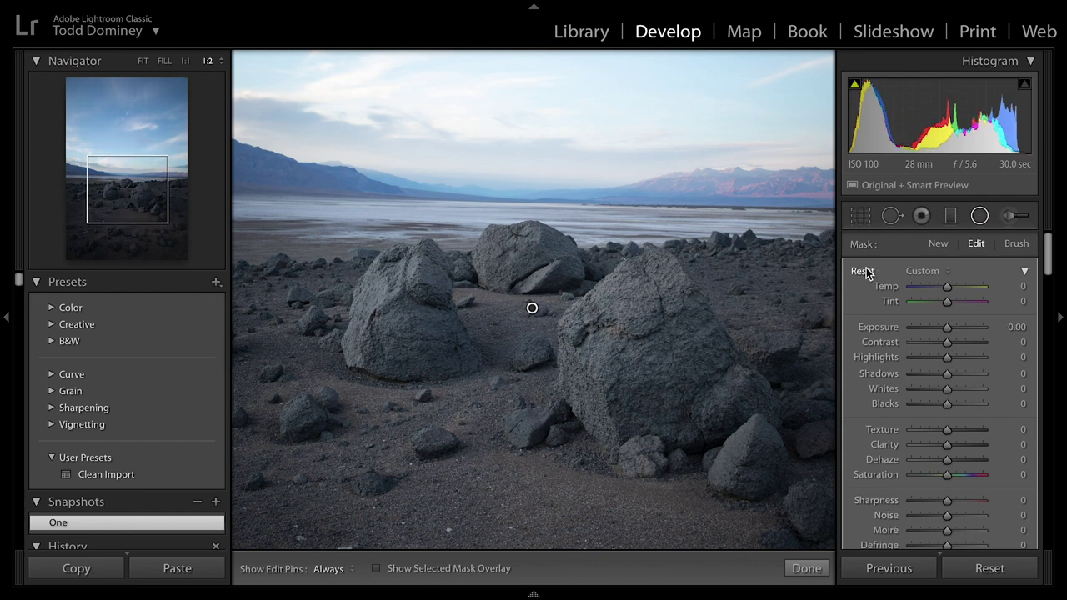
Reset the radial filter's sliders with Dehaze set to −13, and save the result as a snapshot named "Two".
double_click(865, 271)
scroll(950, 411, "down", 1)
scroll(951, 411, "down", 3)
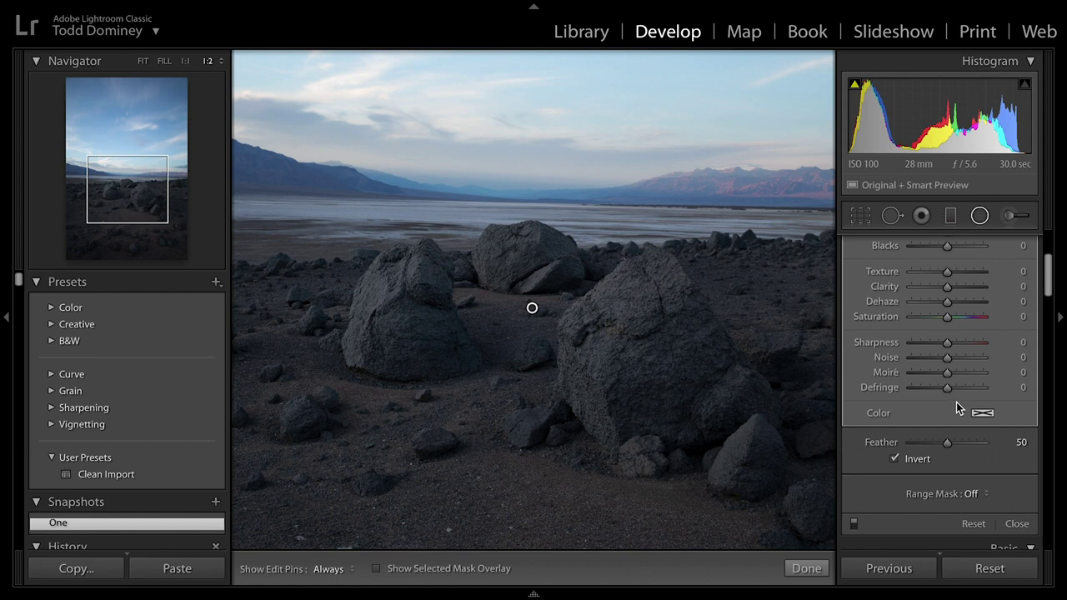
scroll(951, 357, "up", 1)
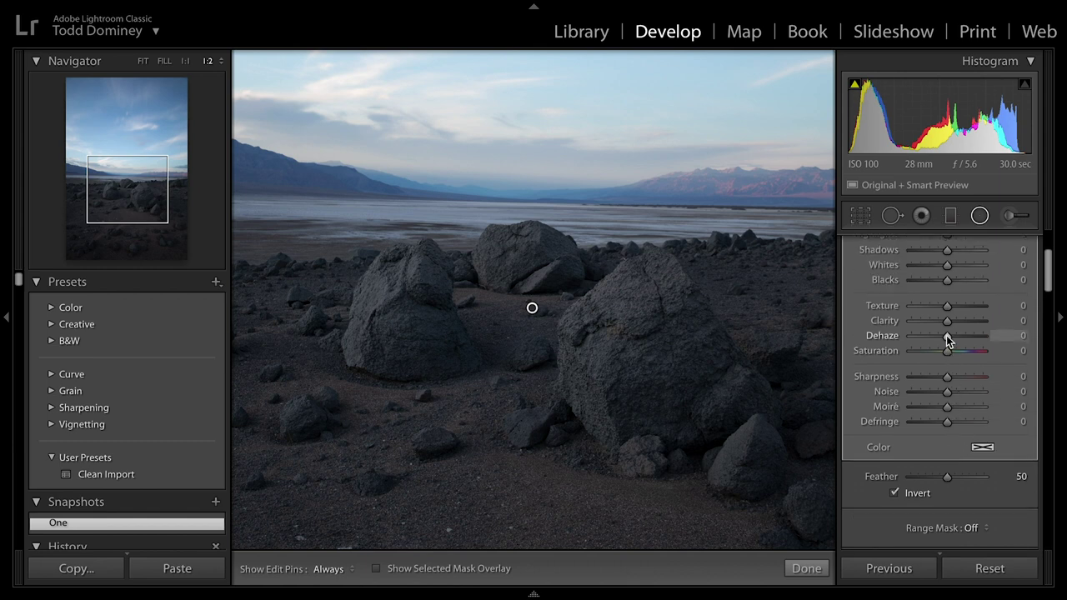
mouse_move(946, 335)
left_mouse_down()
mouse_move(905, 337)
mouse_move(953, 337)
mouse_move(942, 339)
left_mouse_up()
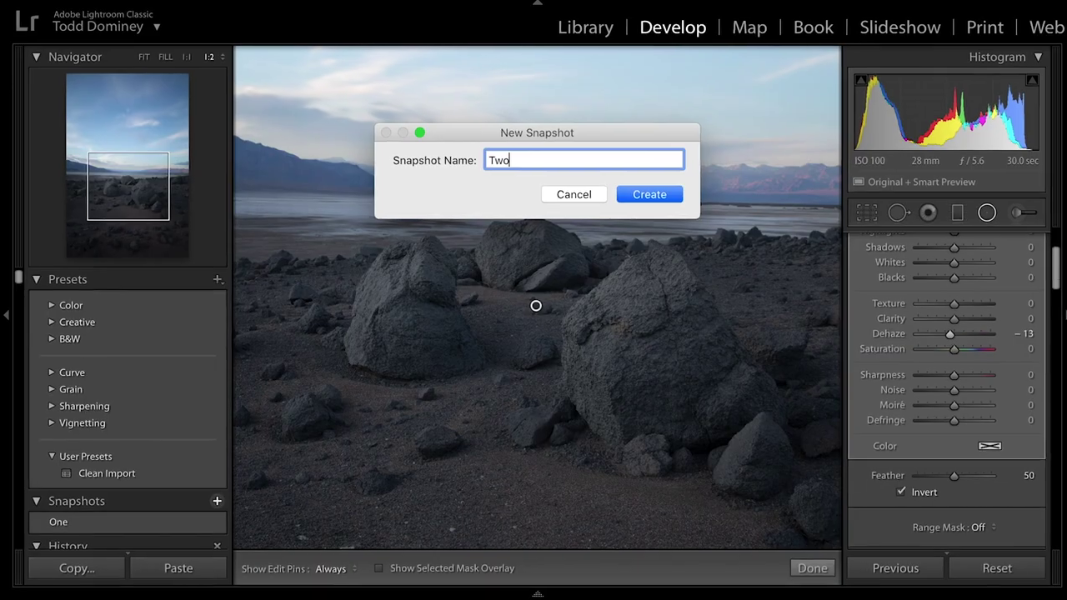
key("Return")
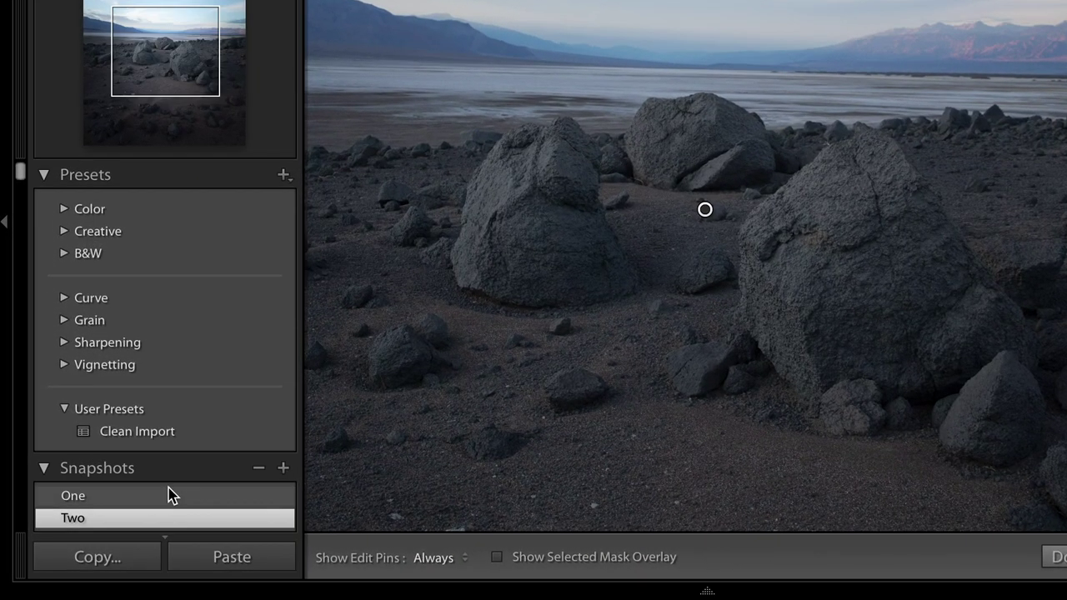
Compare snapshots One and Two on a close view of the rocks.
left_click(136, 500)
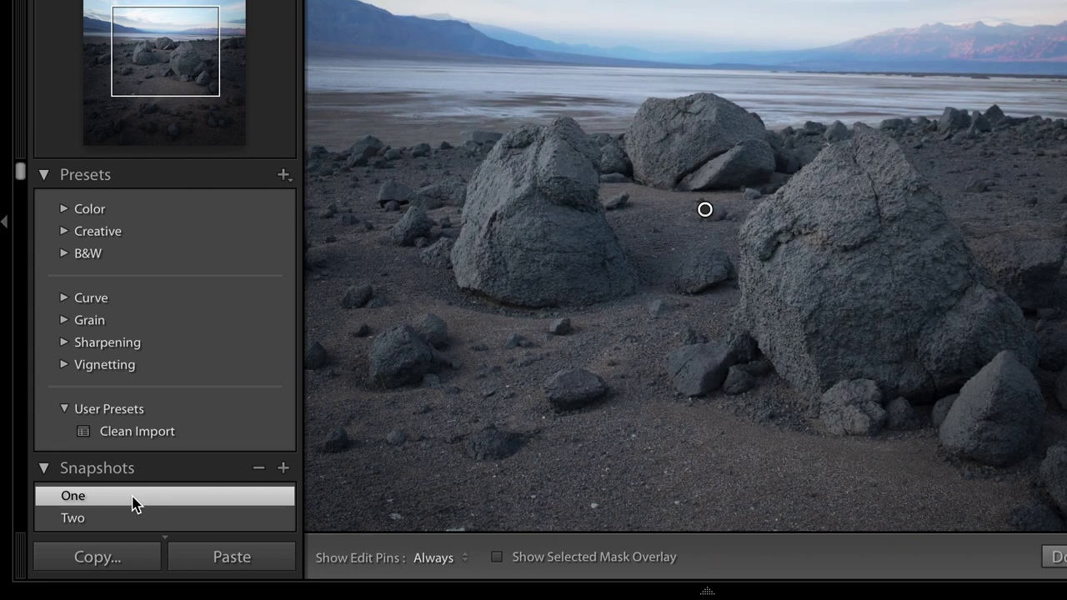
left_click(129, 520)
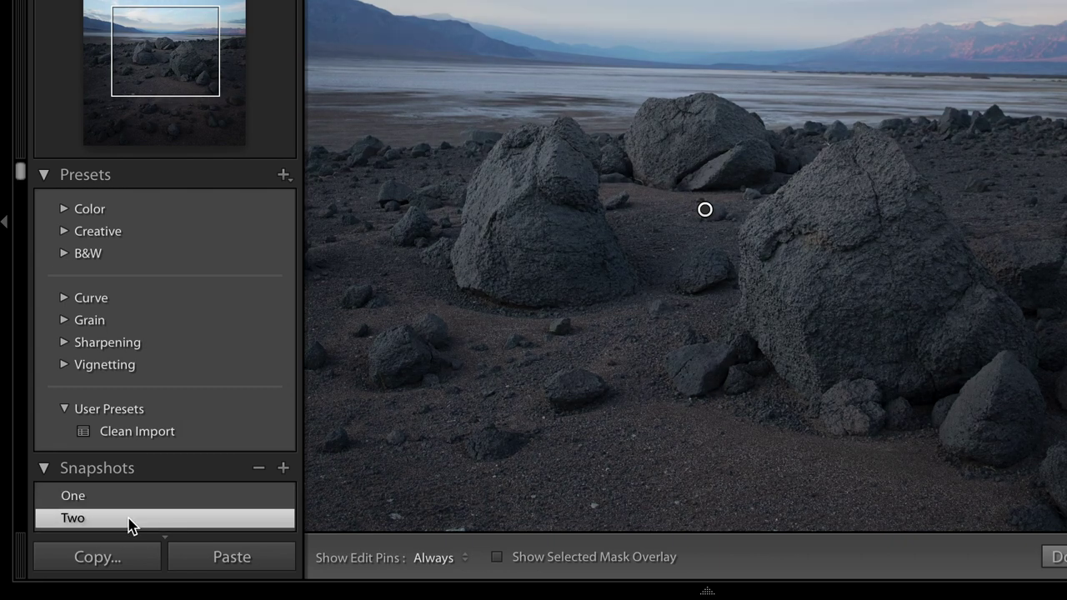
left_click(157, 501)
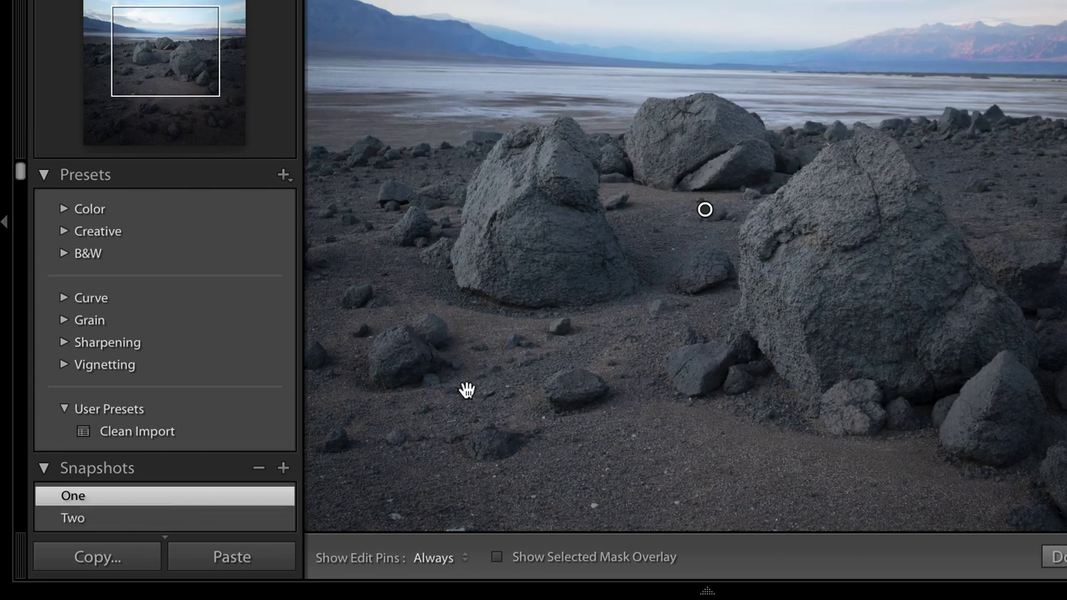
Compare the two snapshots on the full photo, with the radial filter hidden and with its outline shown.
left_click(466, 391)
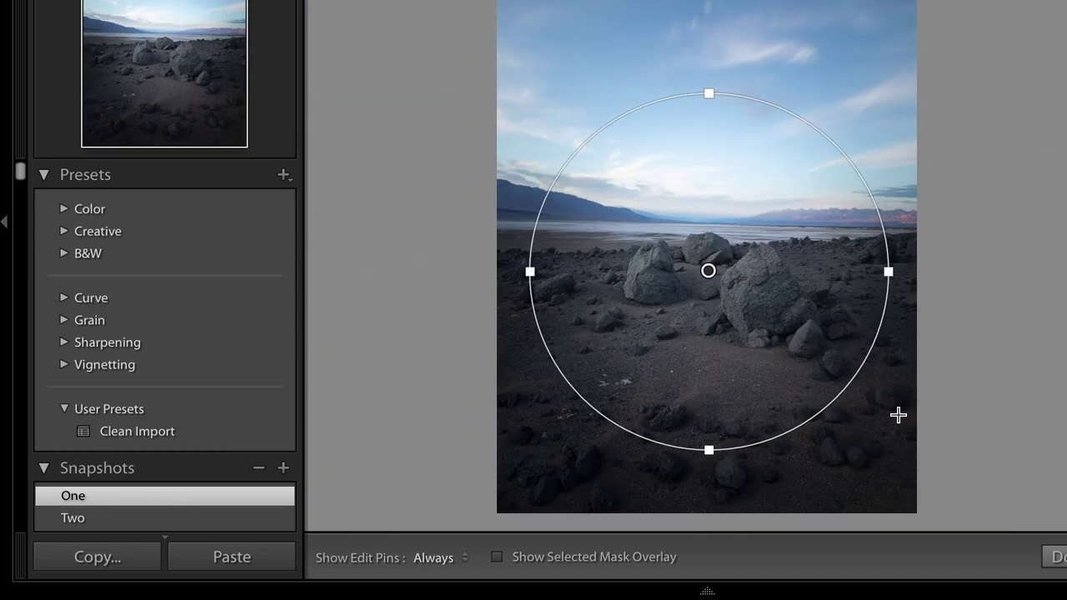
left_click(1055, 557)
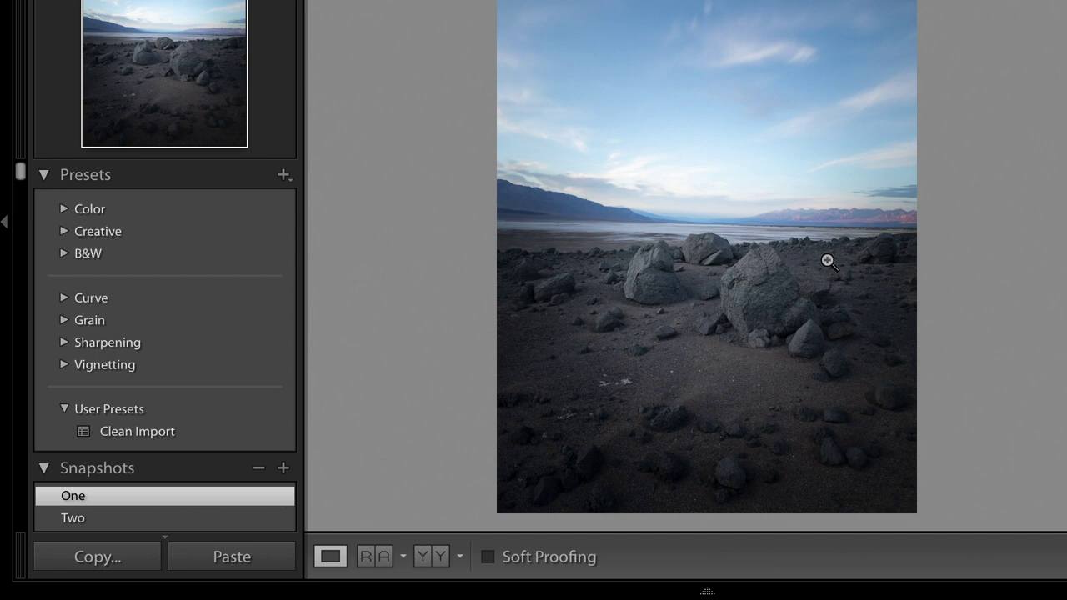
key("shift+m")
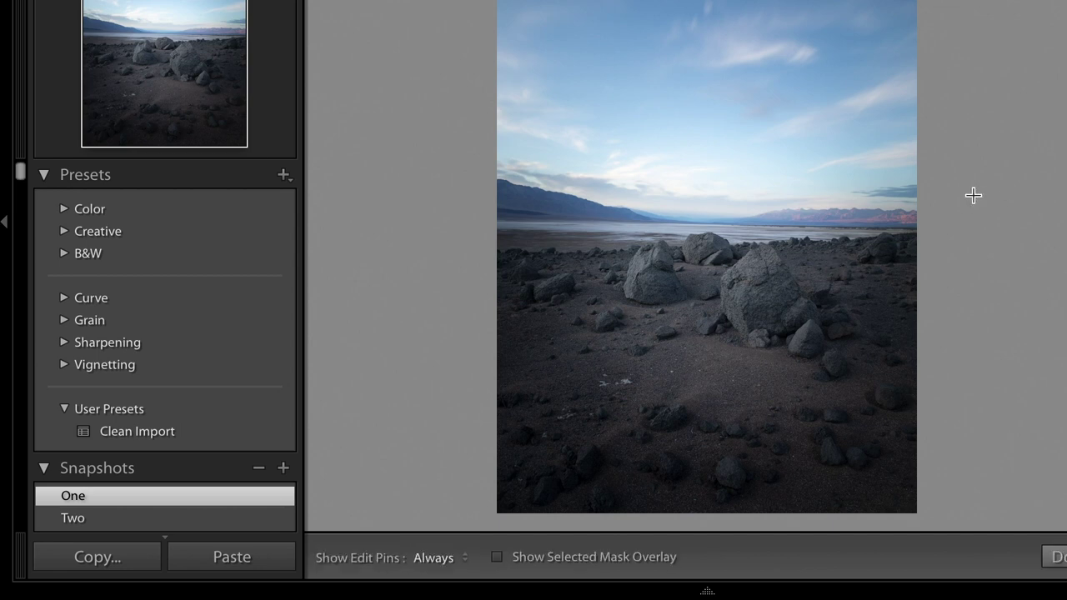
left_click(707, 270)
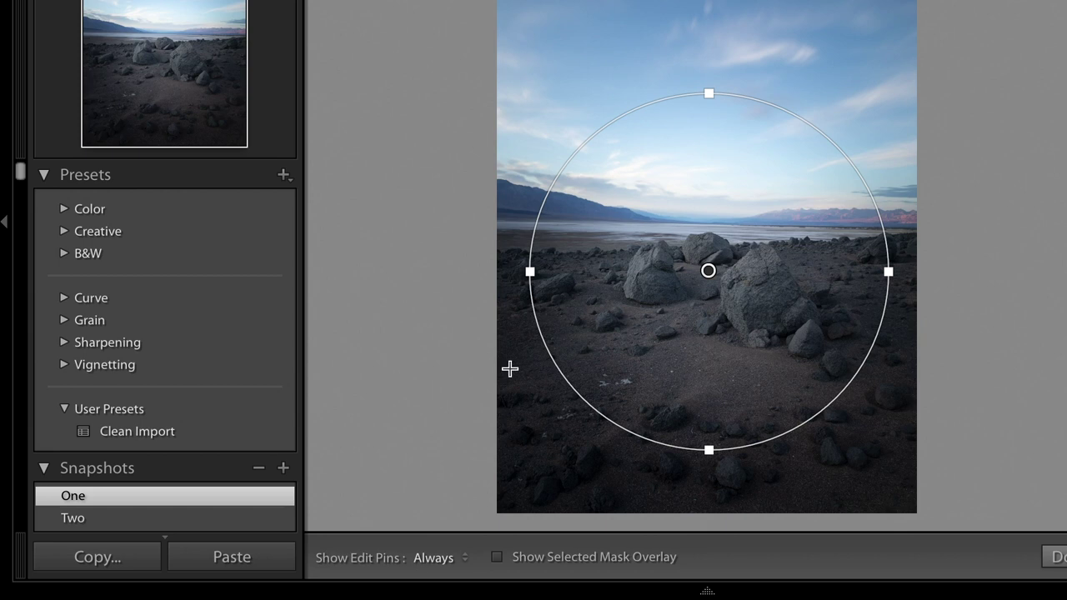
left_click(238, 519)
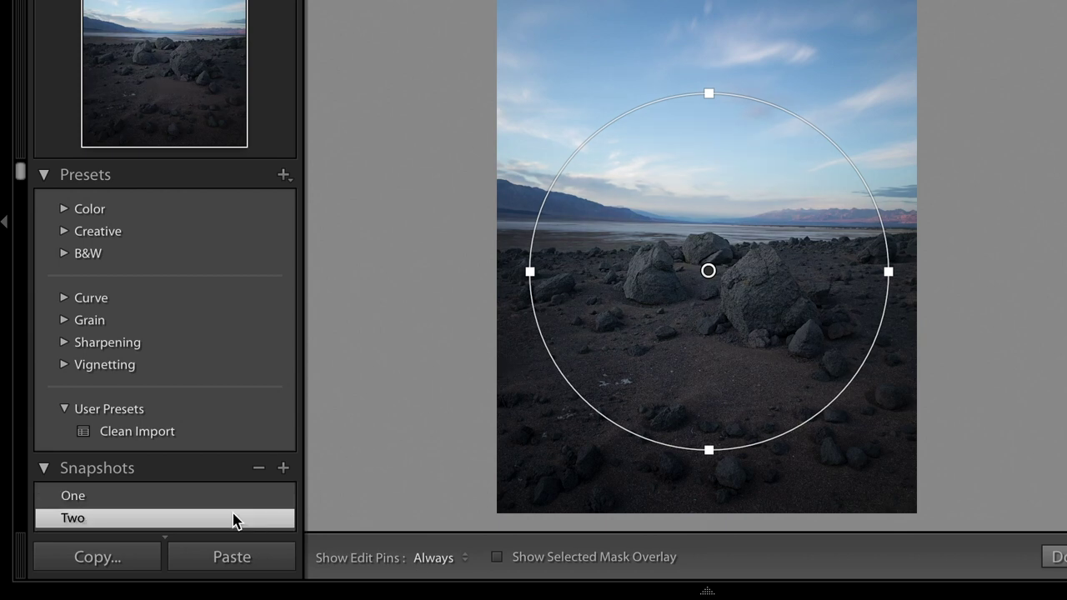
left_click(1034, 527)
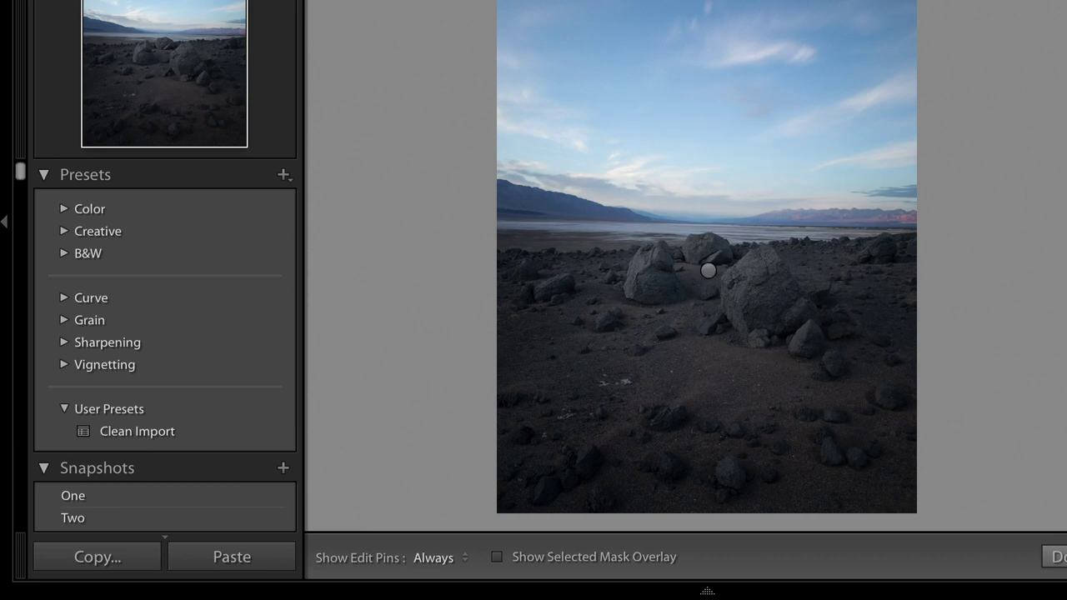
left_click(209, 497)
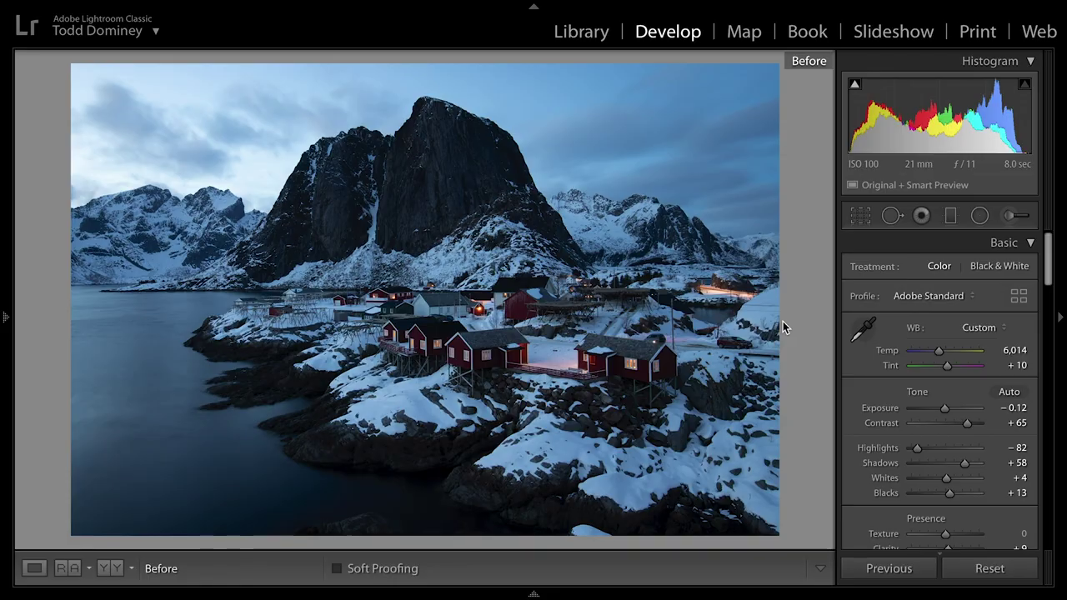
Reset all Develop settings of the snowy village photo and undo that reset.
key("backslash")
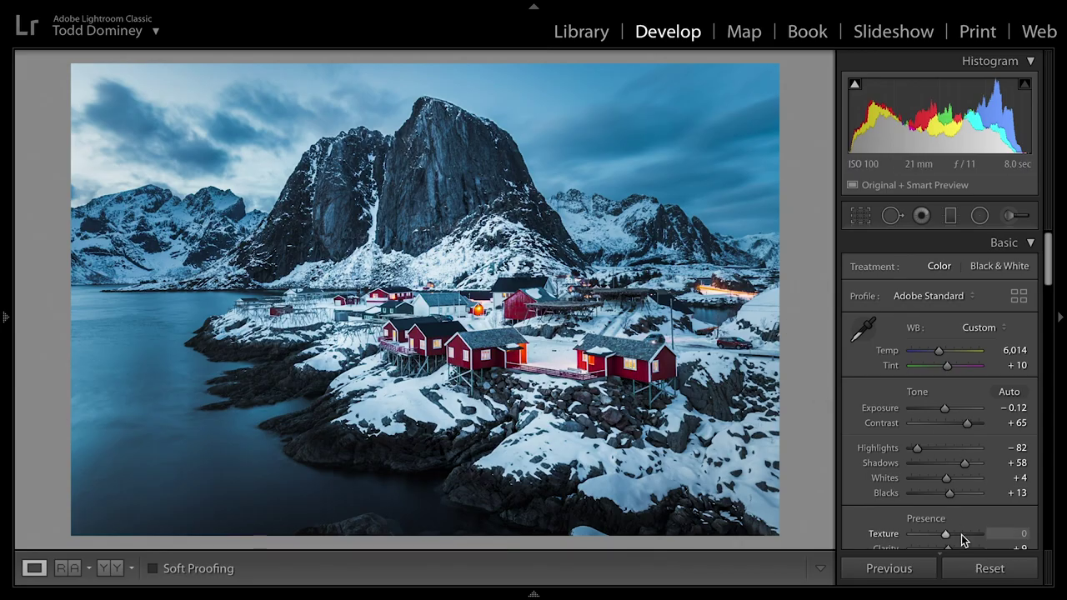
left_click(989, 570)
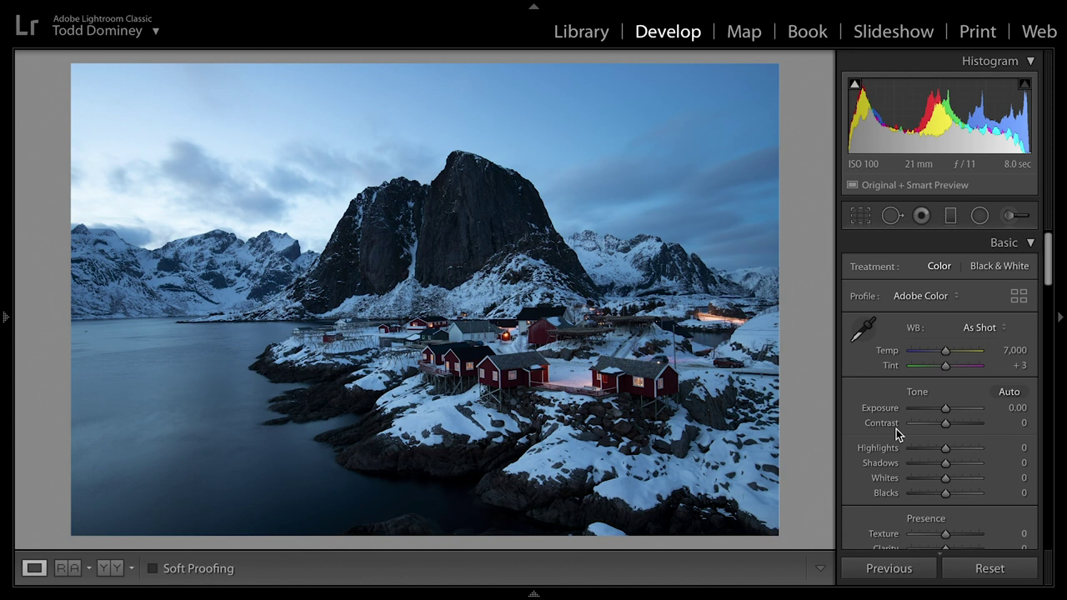
key("ctrl+z")
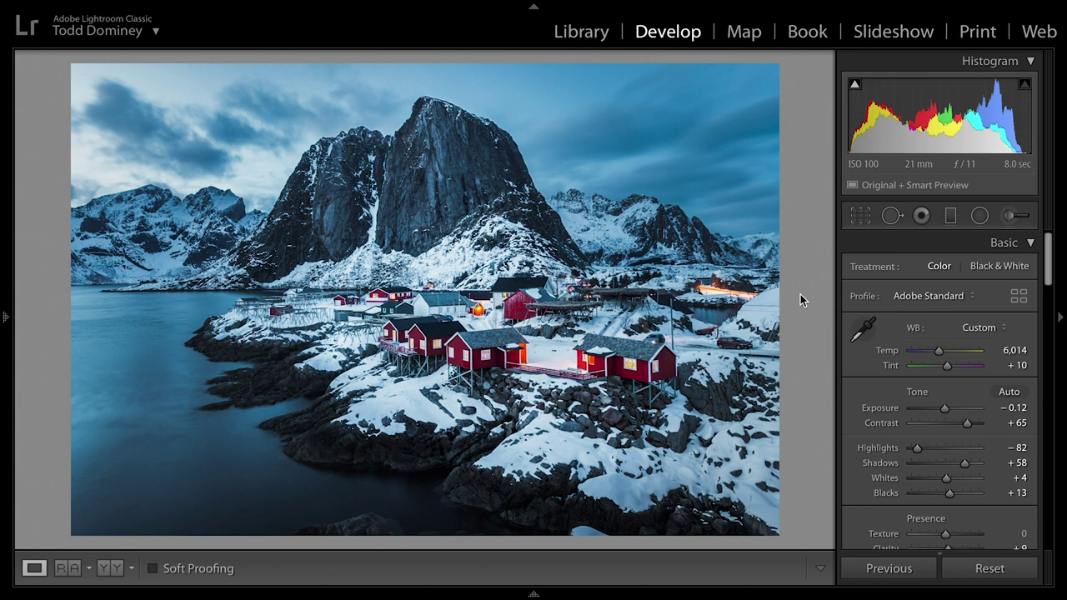
Compare the before and after versions of the edited snowy village photo.
key("backslash")
key("backslash")
key("backslash")
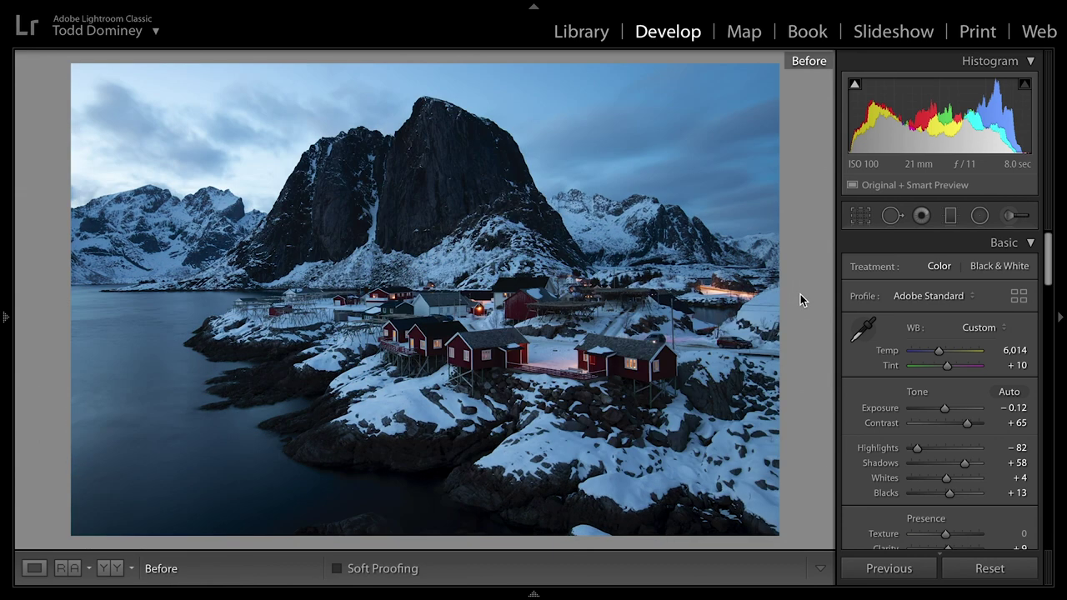
key("backslash")
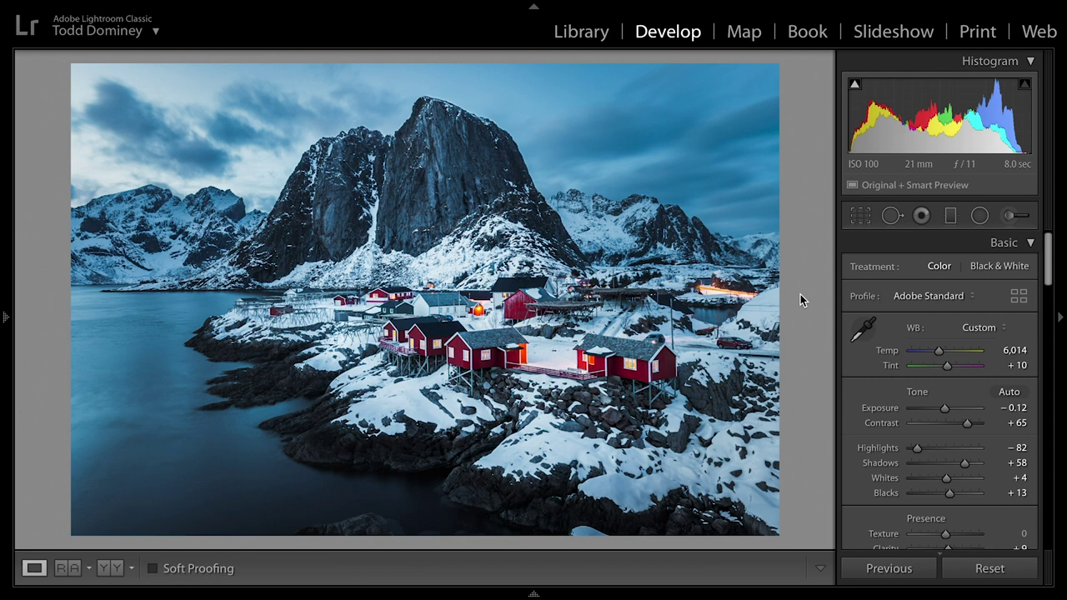
key("backslash")
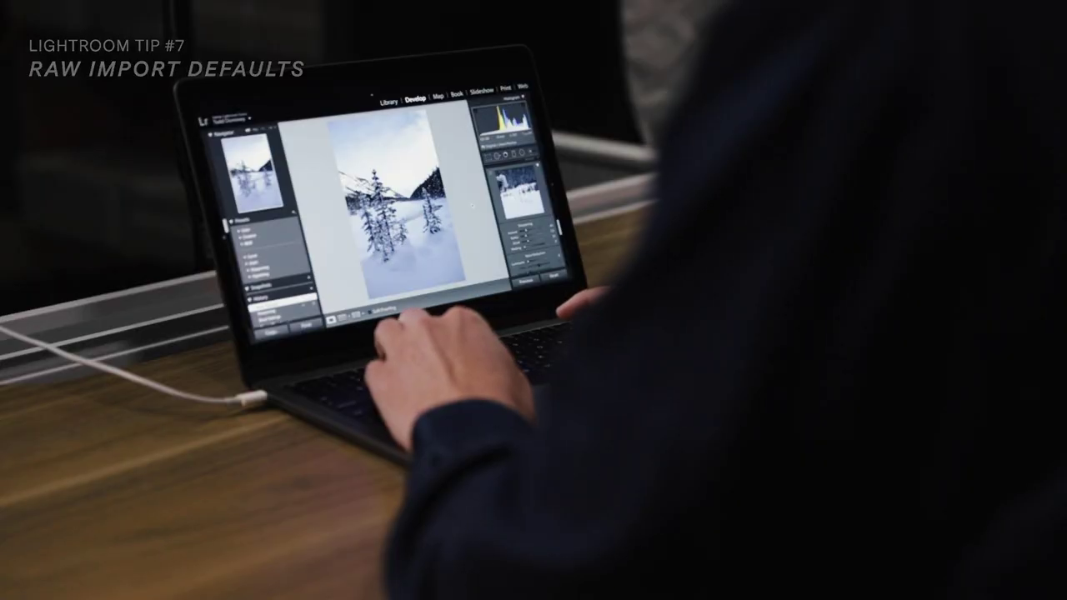
Open the raw default preferences and set the Master default to the user preset Clean Import.
key("super+comma")
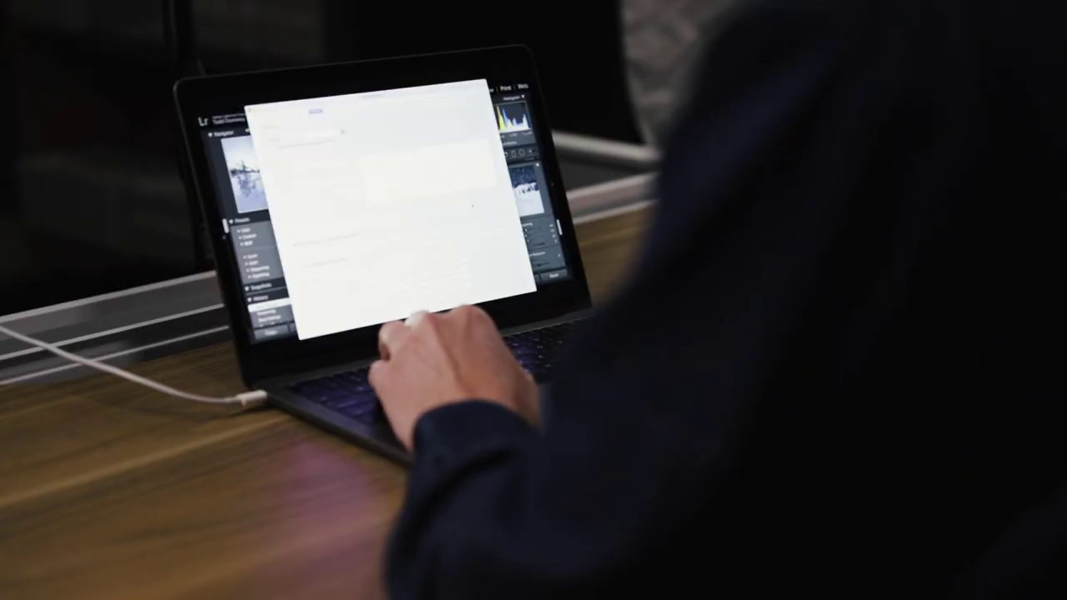
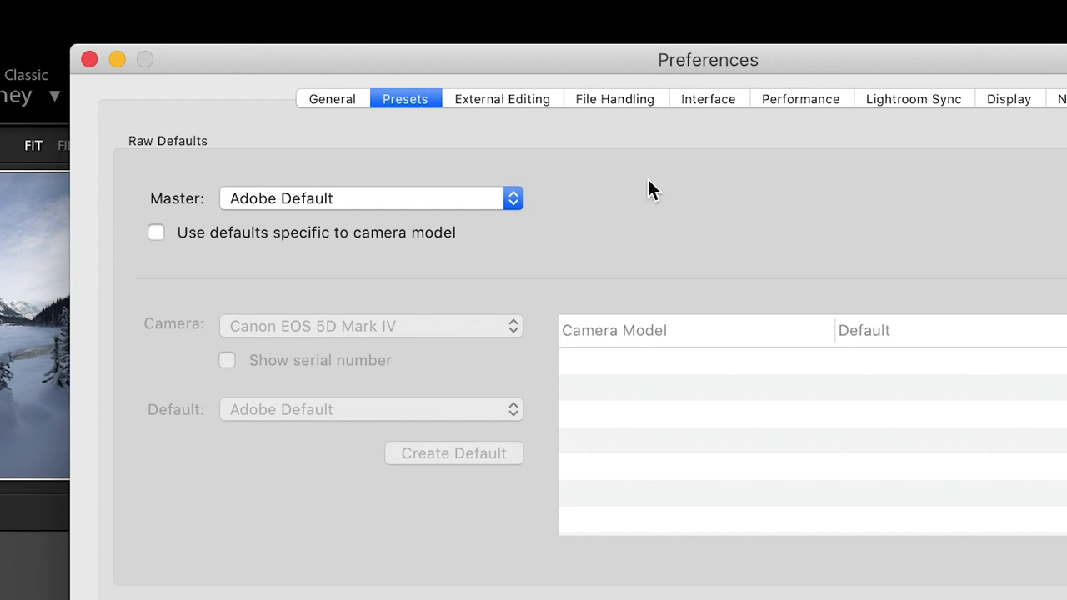
left_click(472, 201)
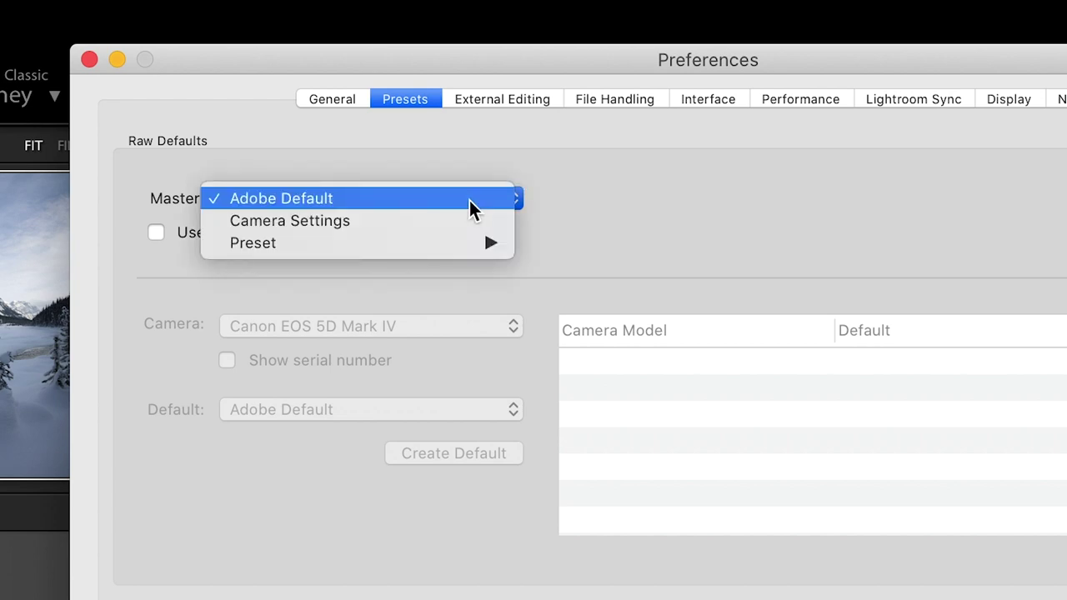
mouse_move(473, 247)
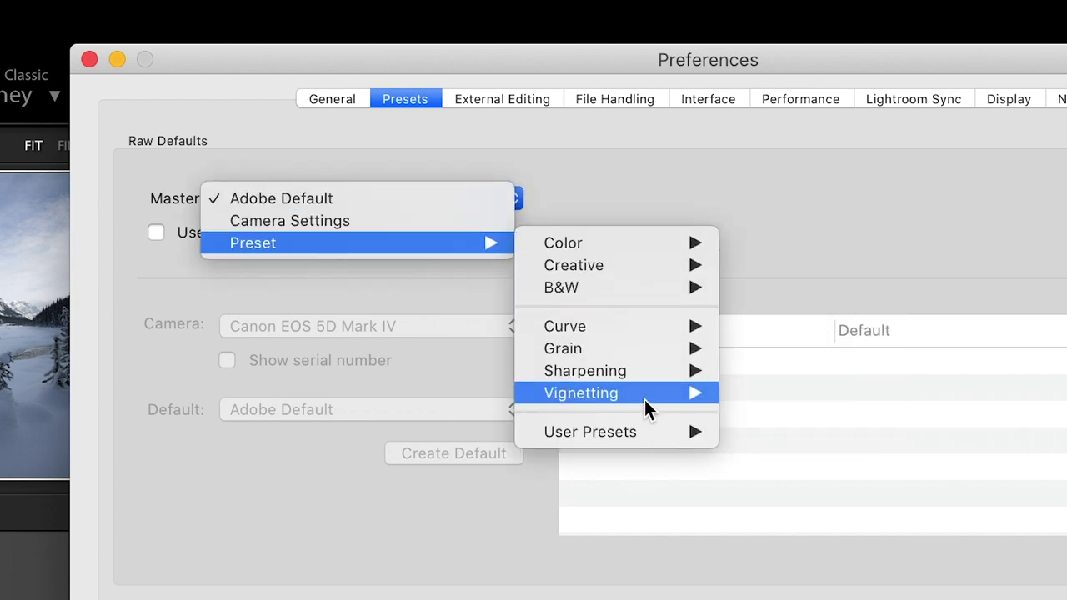
mouse_move(651, 435)
left_click(792, 433)
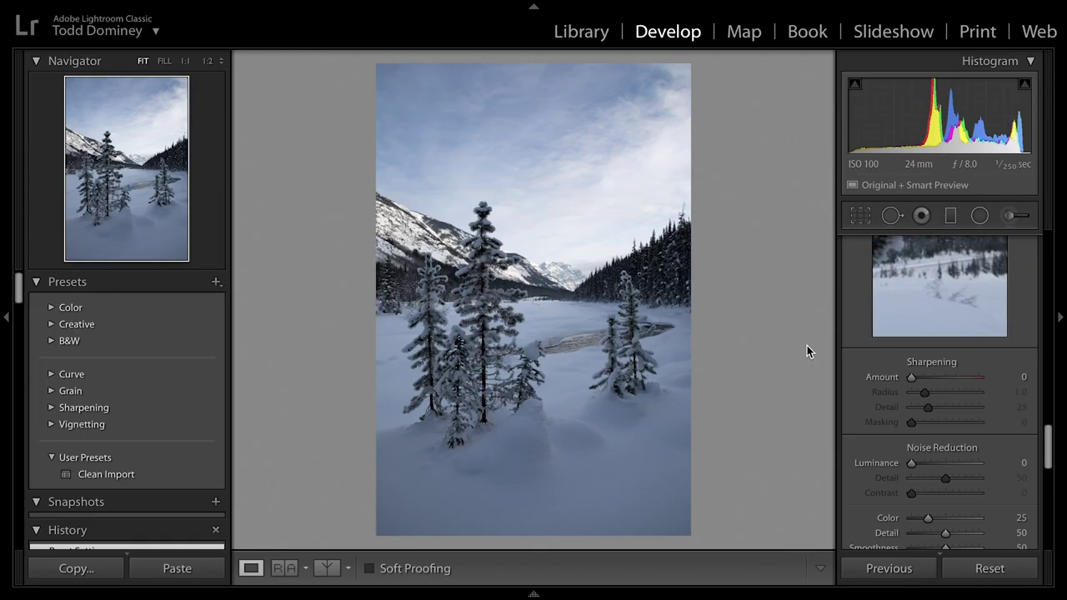
Enable raw defaults specific to camera model and look through the camera and default preset choices.
key("super+comma")
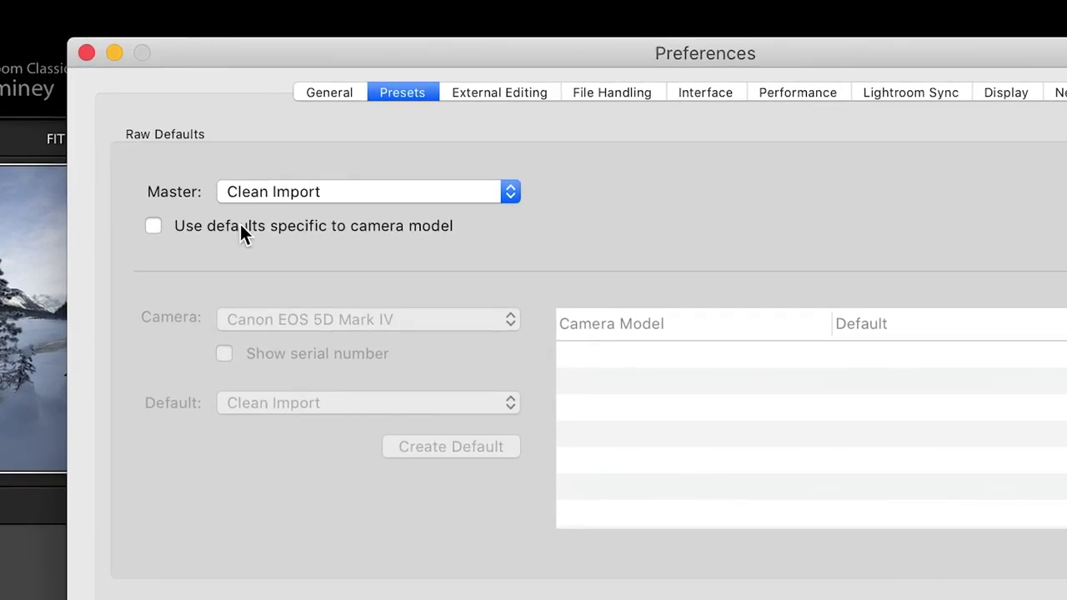
left_click(241, 225)
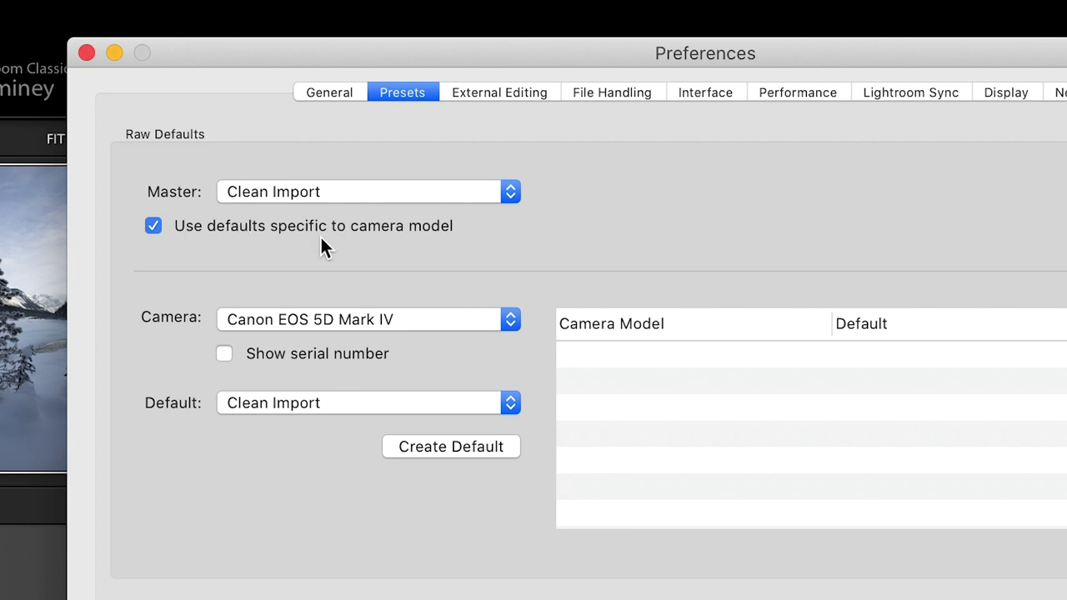
left_click(352, 323)
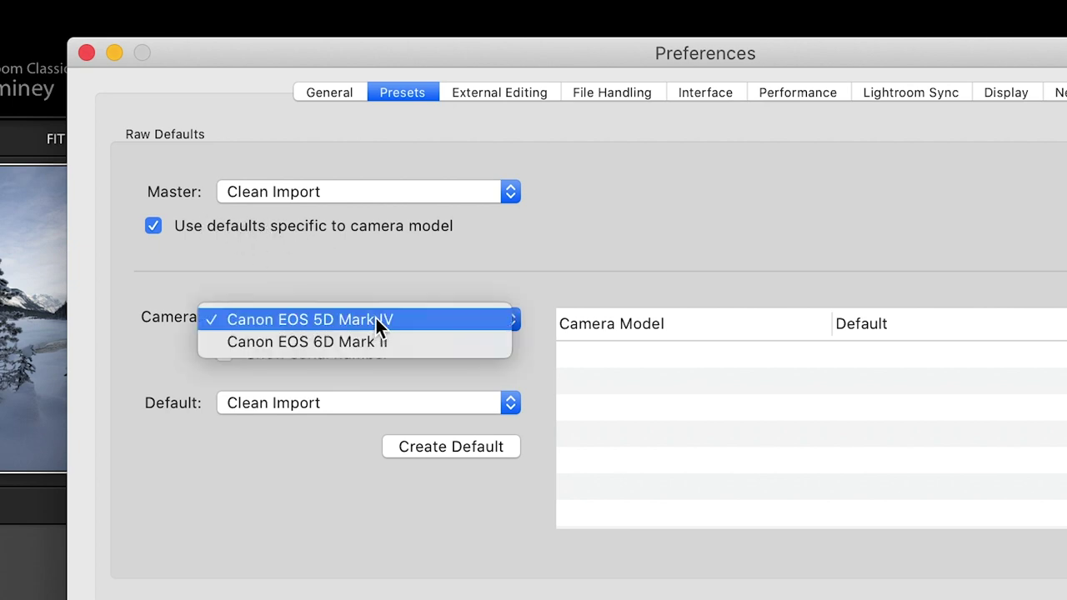
left_click(421, 266)
left_click(434, 403)
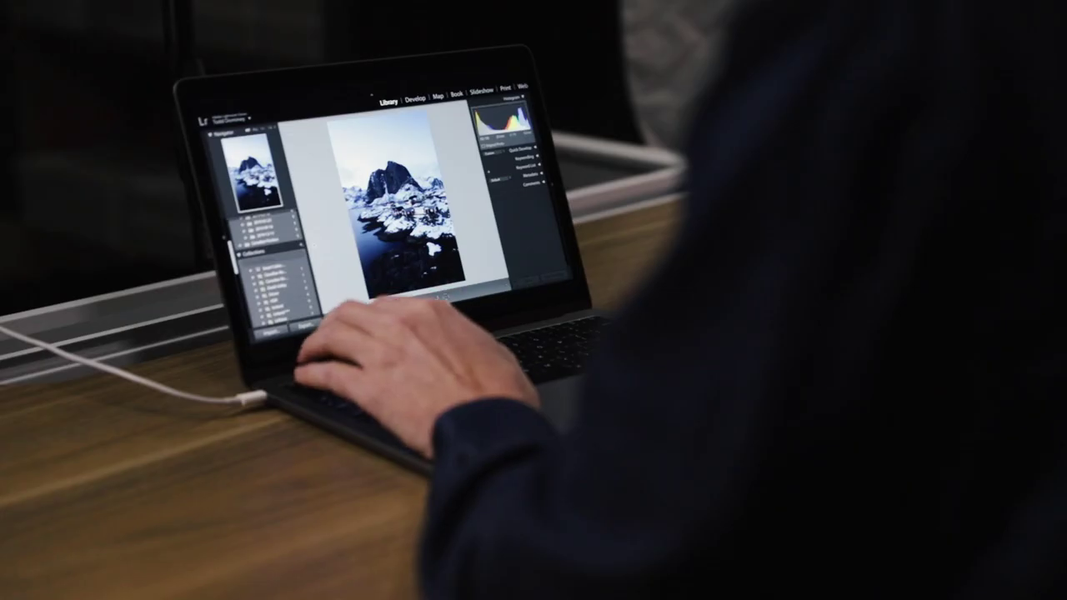
Start a new smart collection and reduce its prefilled rules to a single Rating rule.
key("t")
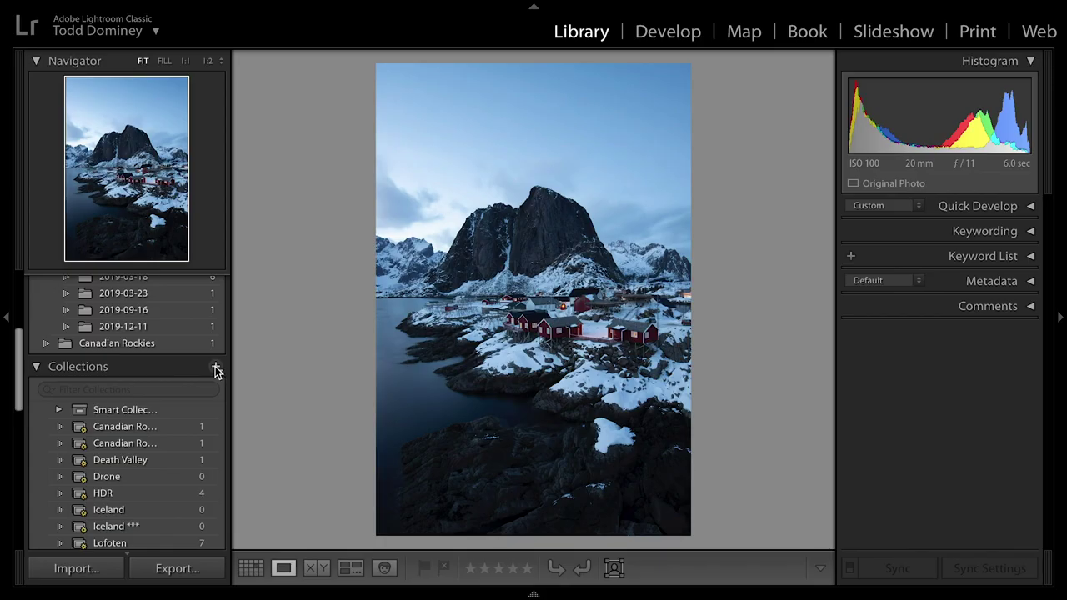
left_click(215, 367)
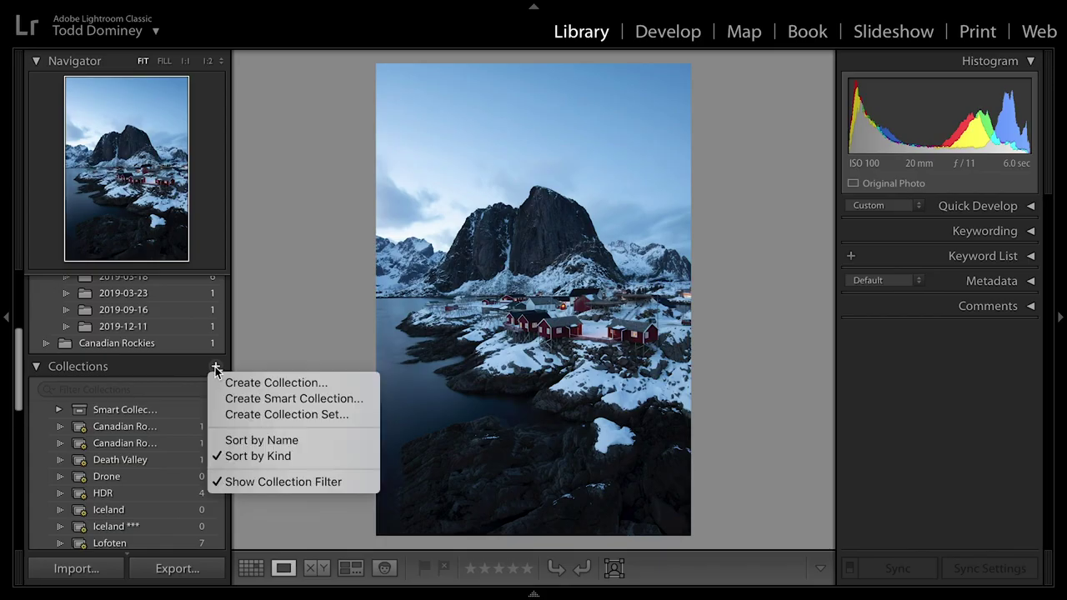
left_click(282, 404)
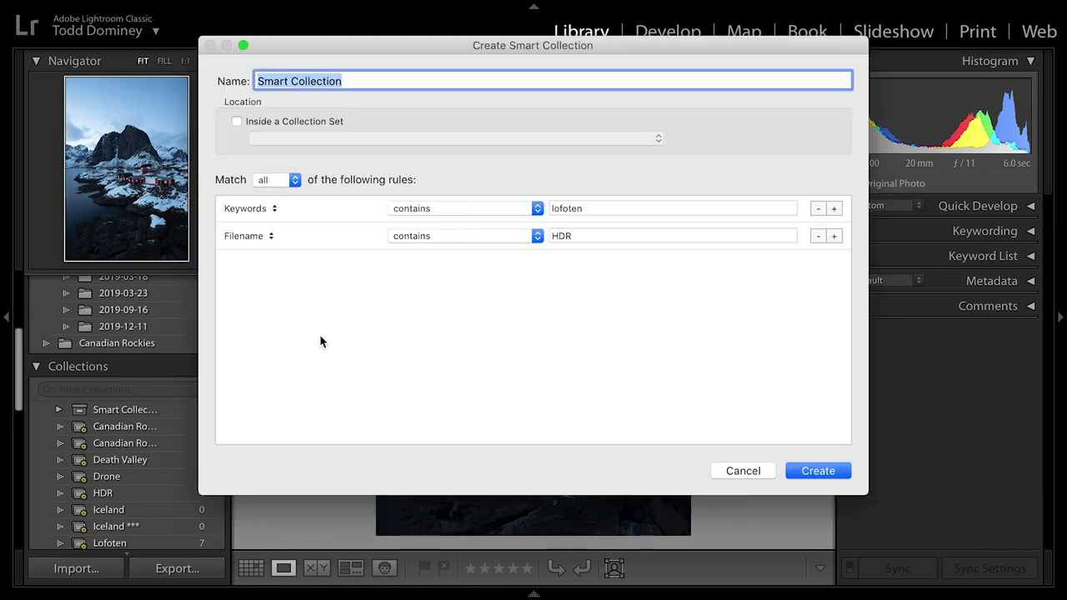
left_click(818, 236)
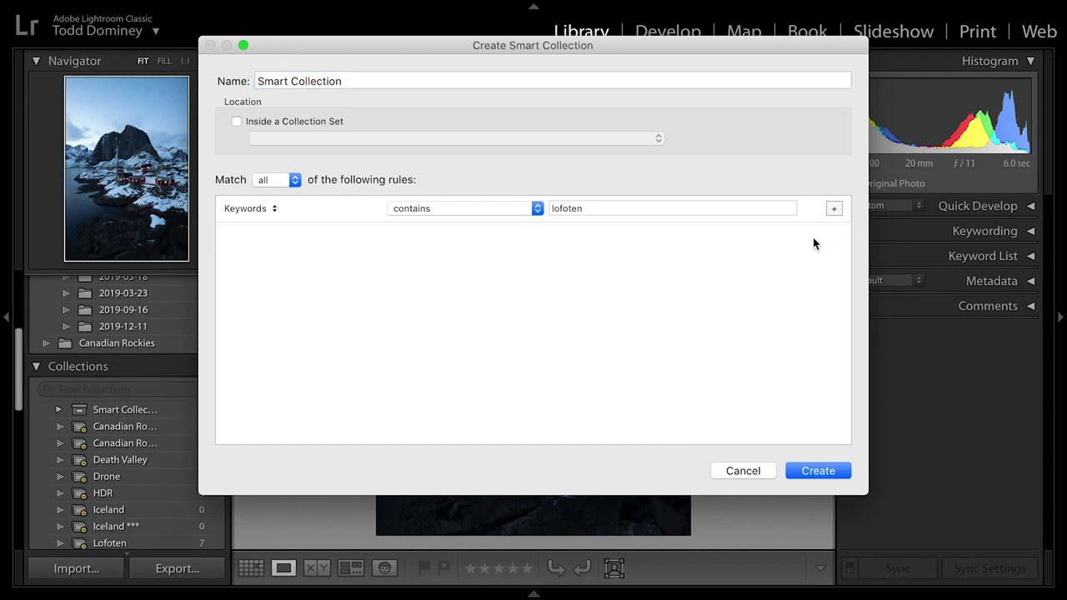
double_click(636, 208)
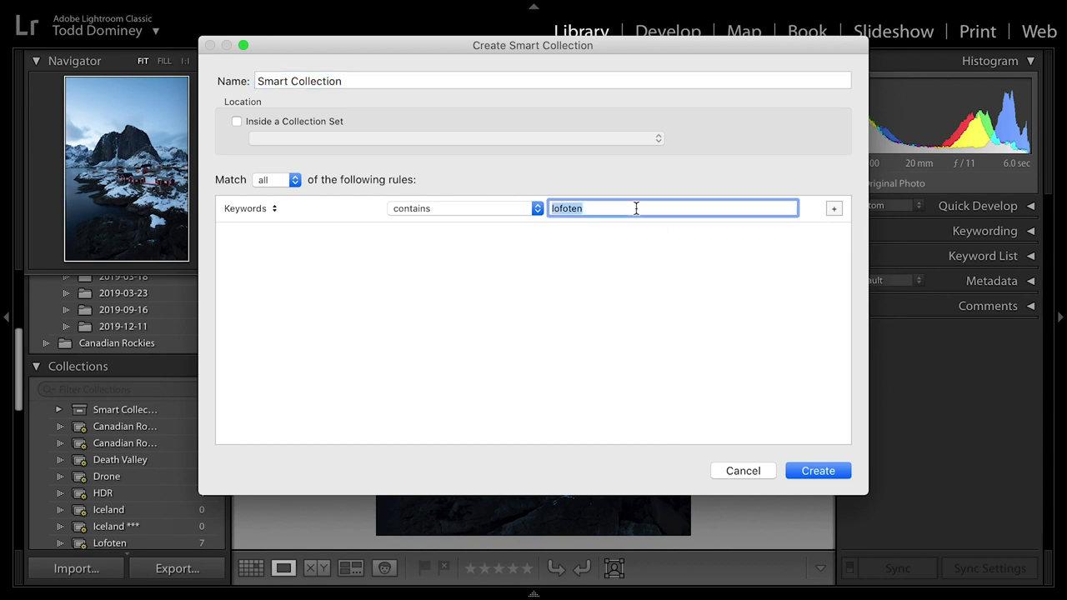
left_click(249, 208)
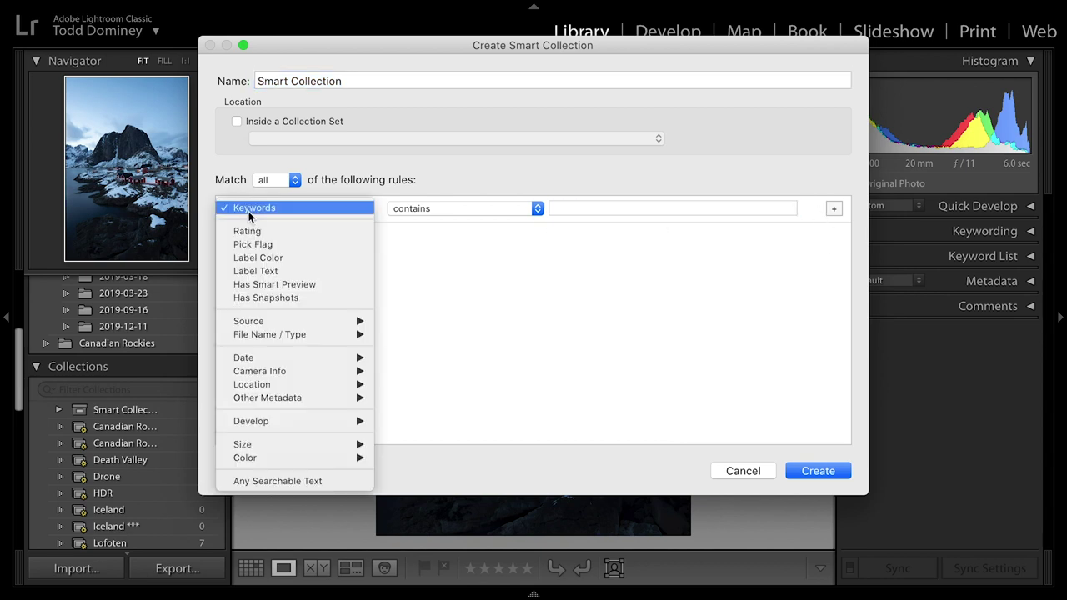
left_click(249, 233)
Name the smart collection Lofoten HDR.
left_click(298, 76)
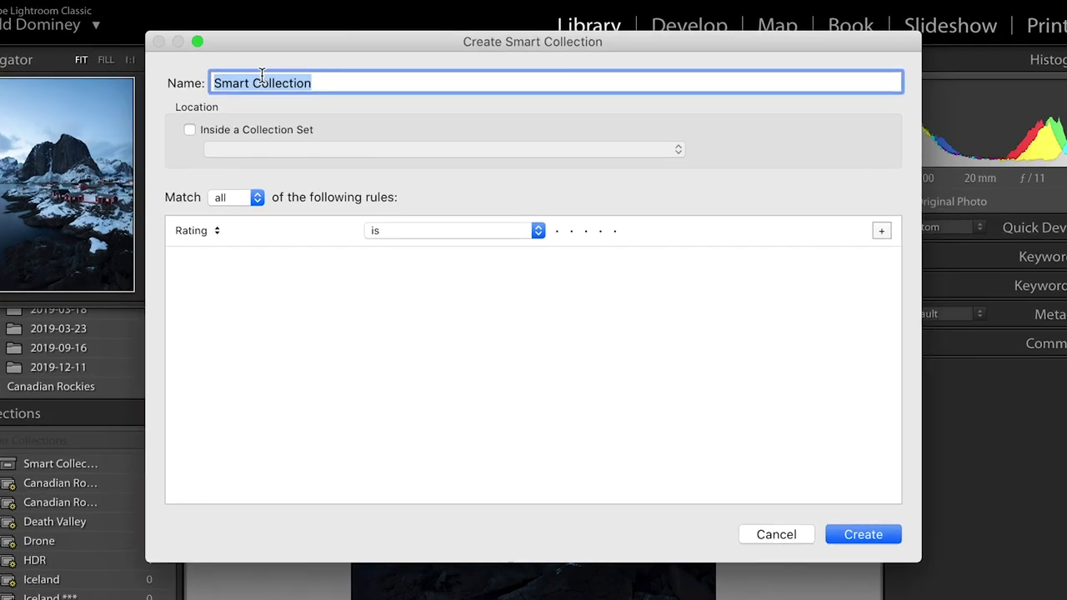
type("Lofoten HDR")
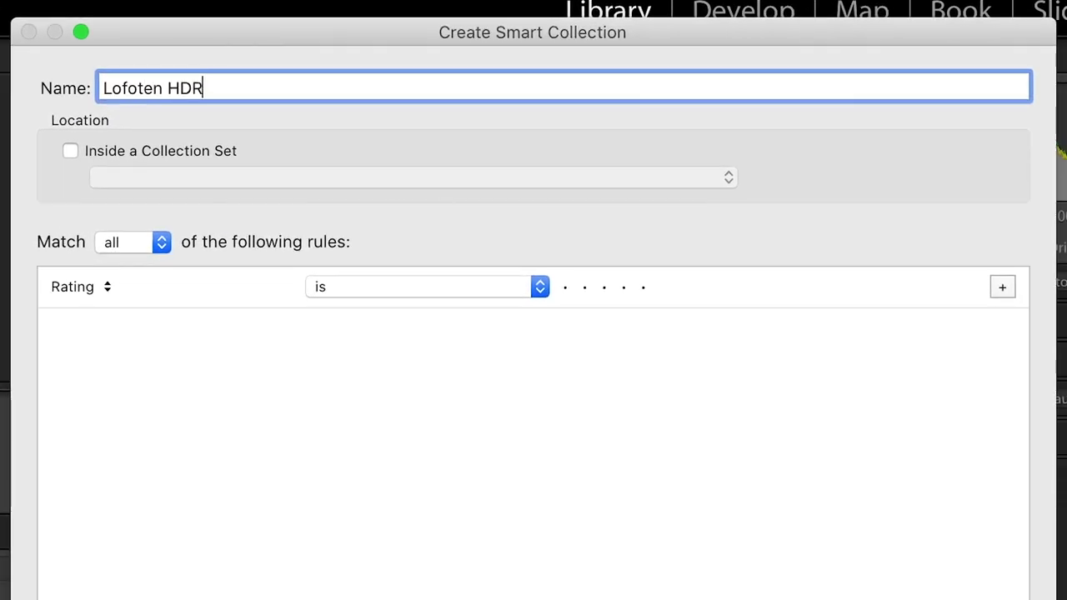
key("super+a")
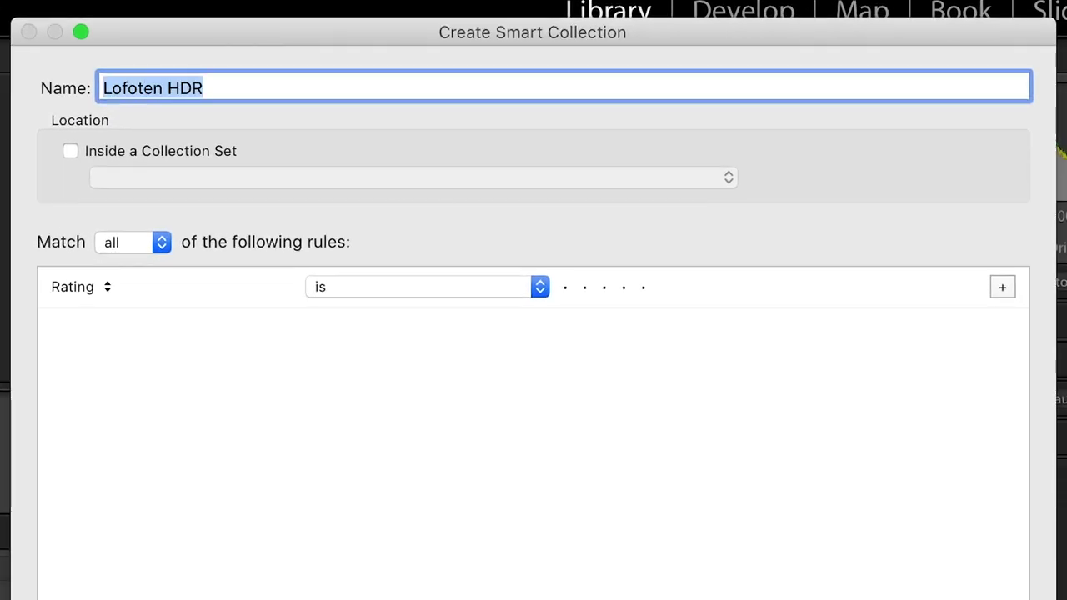
Change the Rating rule to match photos whose keywords contain lofoten.
left_click(72, 288)
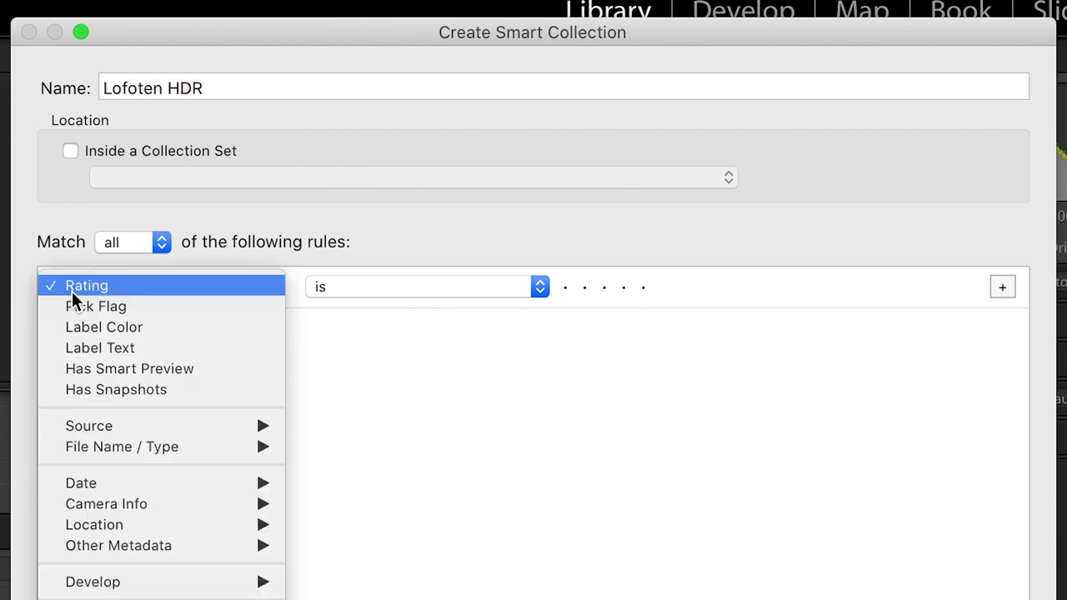
mouse_move(182, 512)
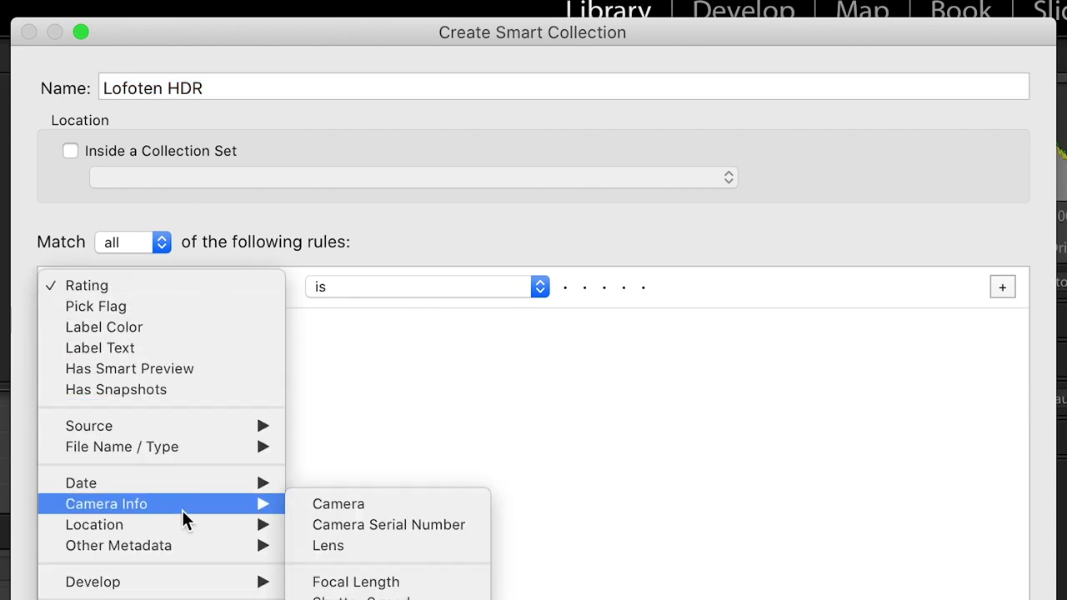
mouse_move(175, 550)
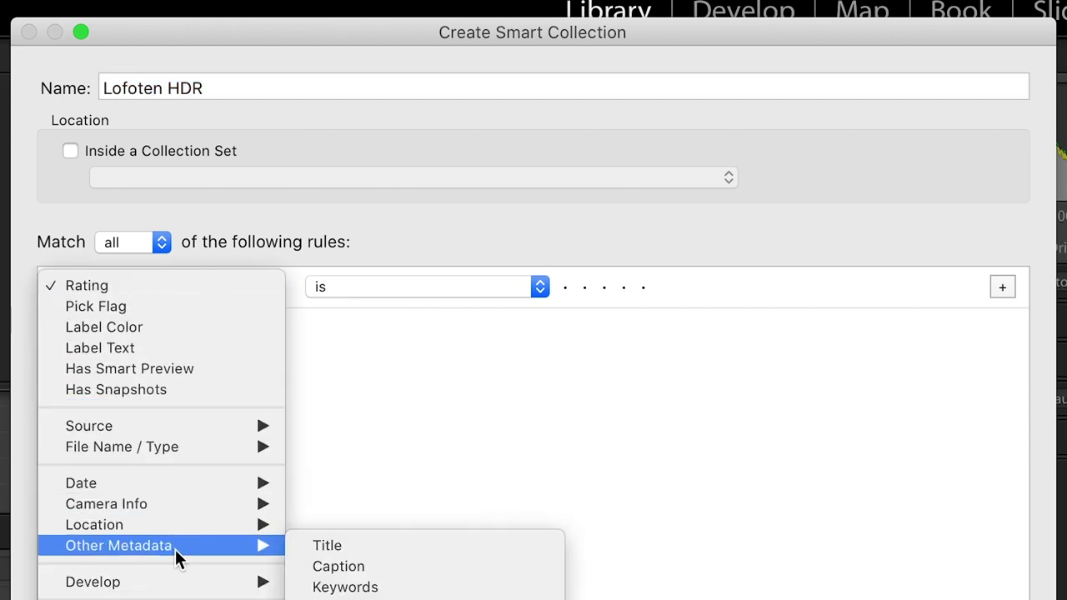
left_click(347, 588)
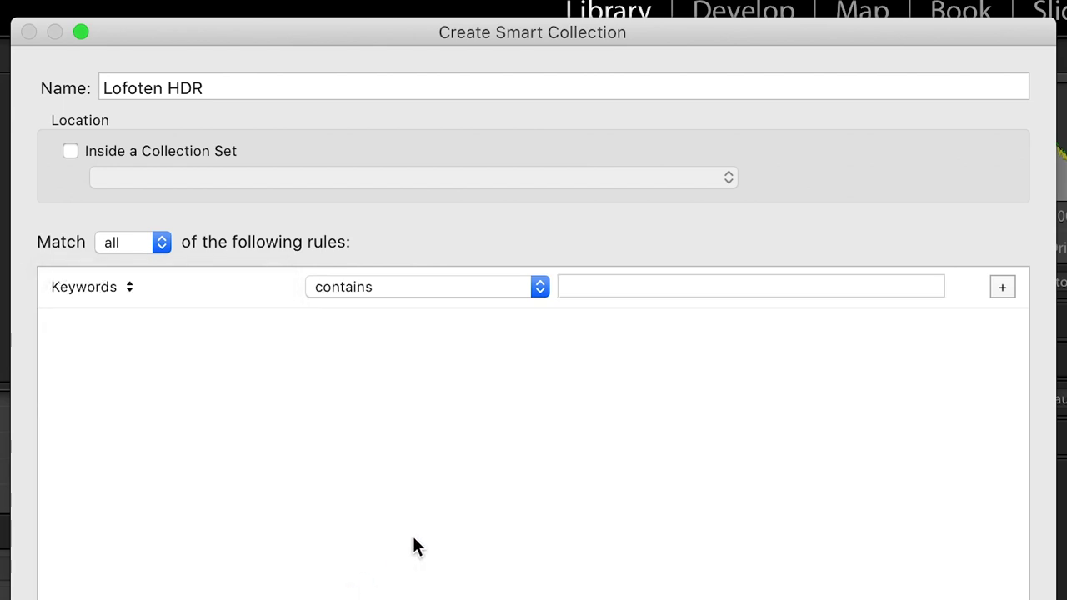
left_click(636, 284)
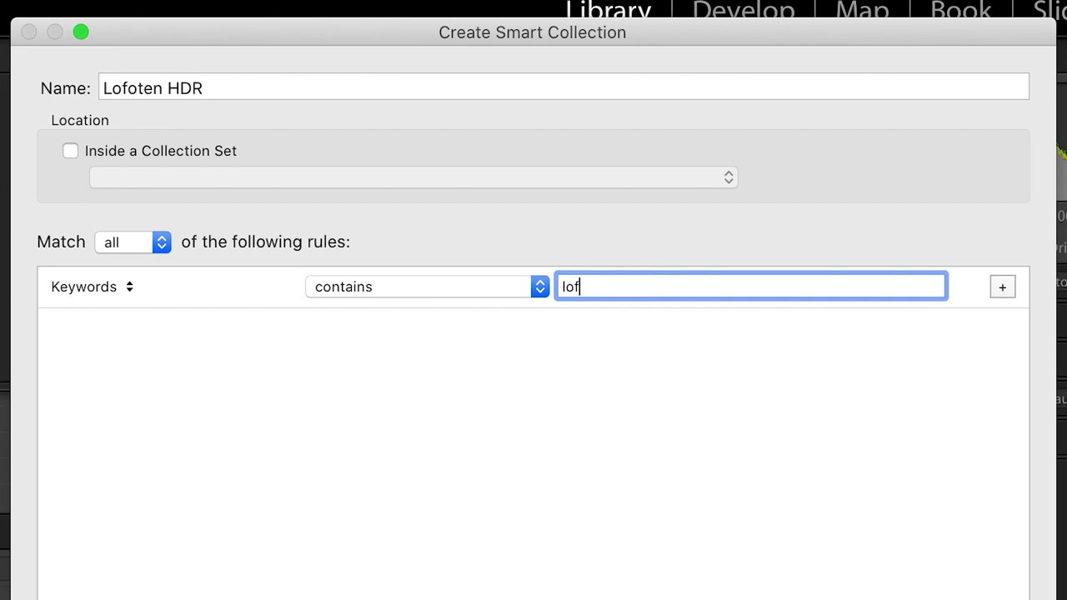
key("Tab")
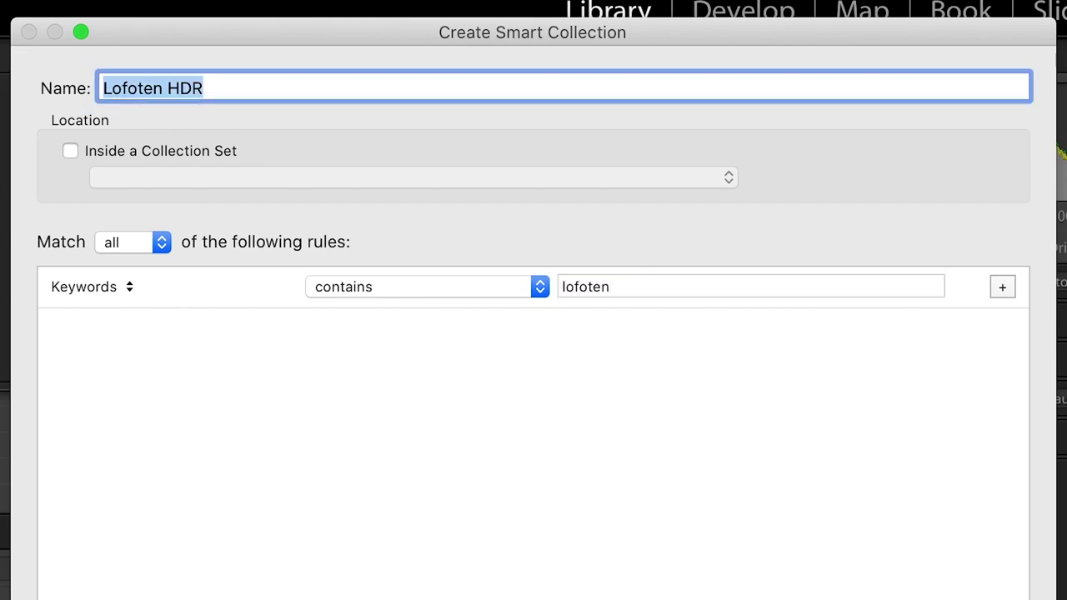
Add a second rule requiring the filename to contain HDR, and create the smart collection.
left_click(1002, 288)
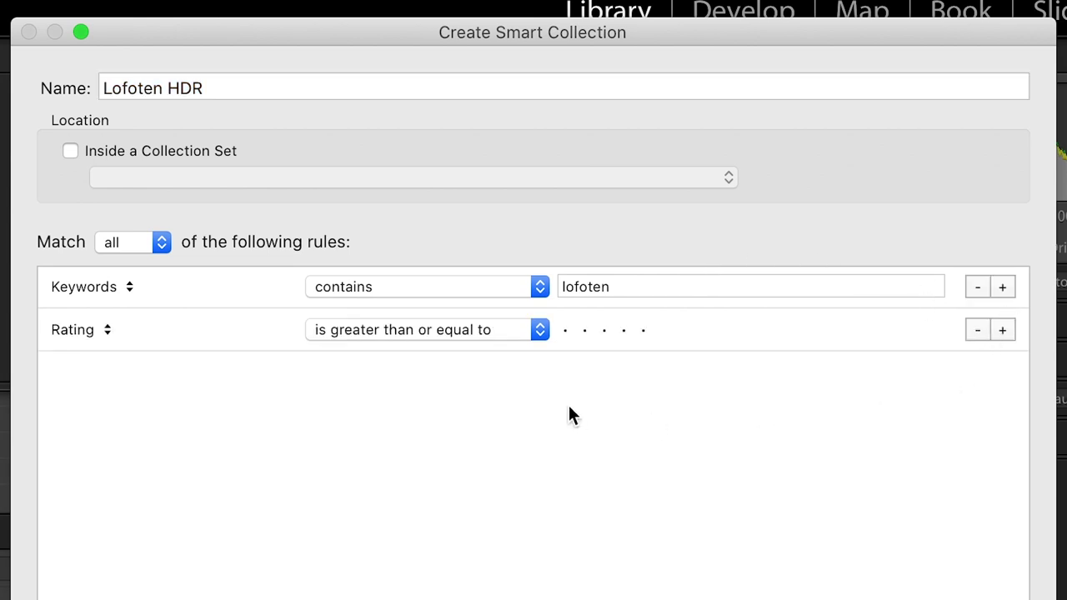
left_click(75, 330)
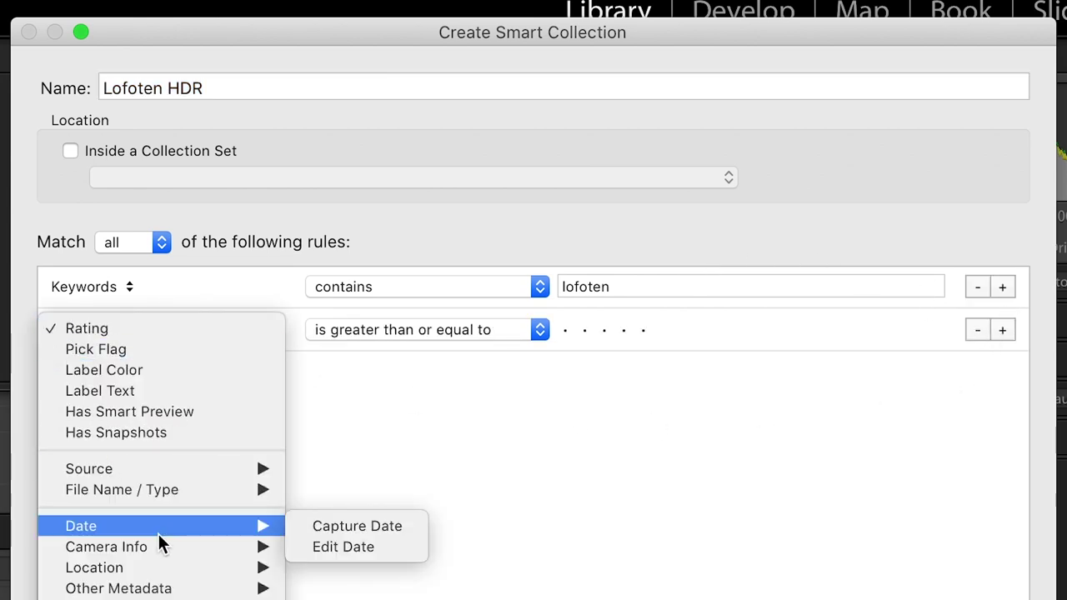
mouse_move(147, 490)
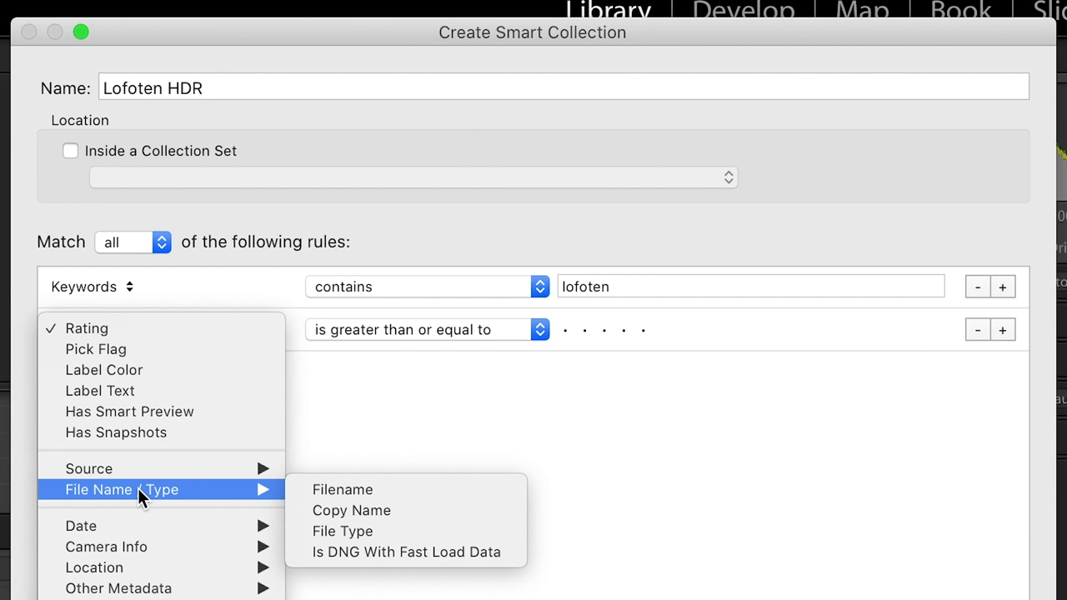
left_click(352, 490)
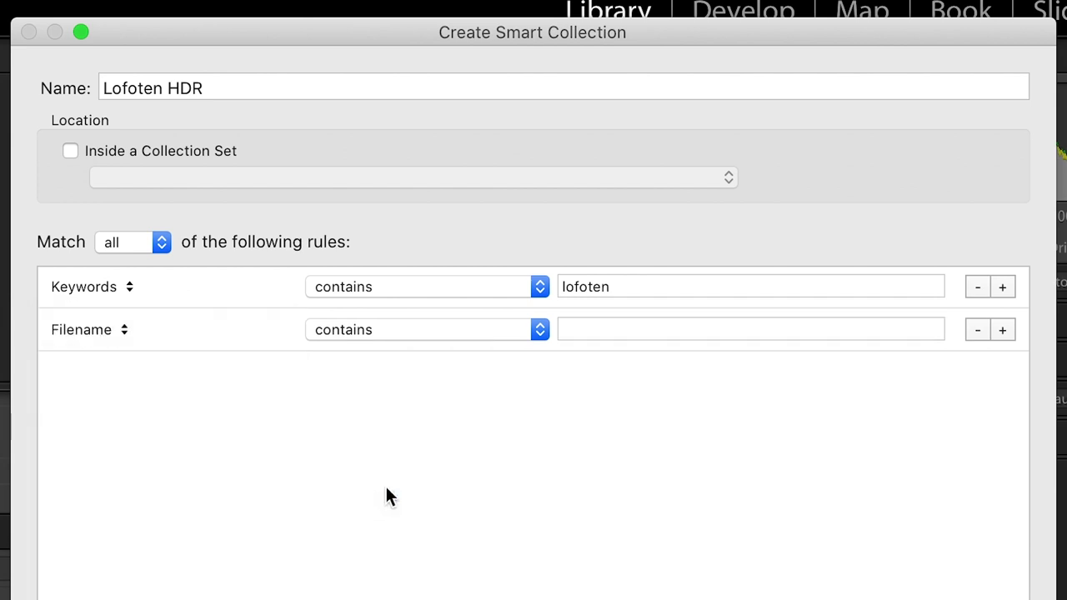
left_click(442, 331)
left_click(440, 328)
left_click(590, 326)
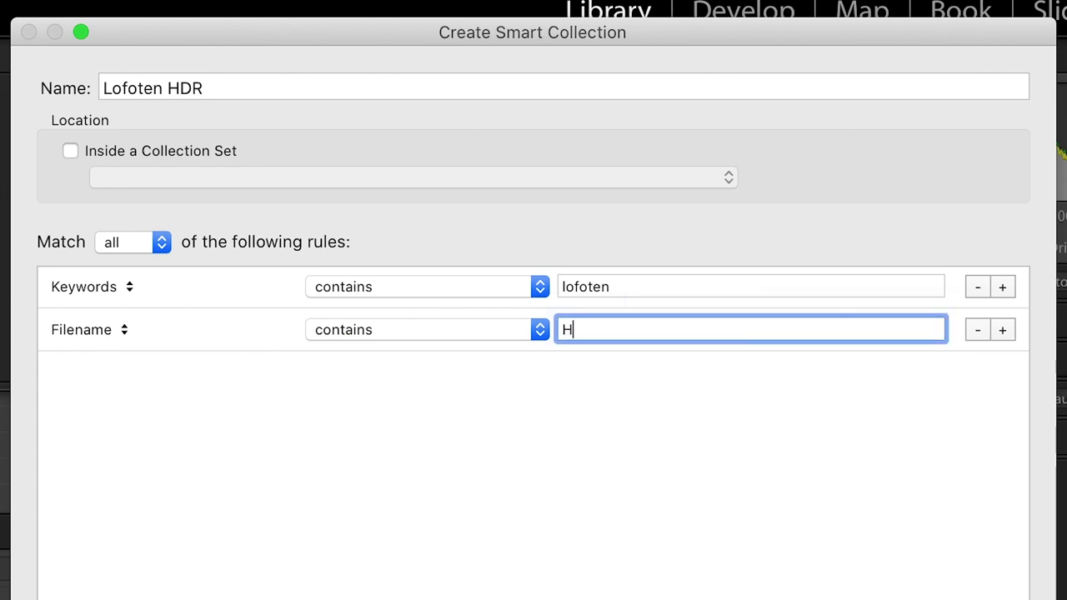
key("Return")
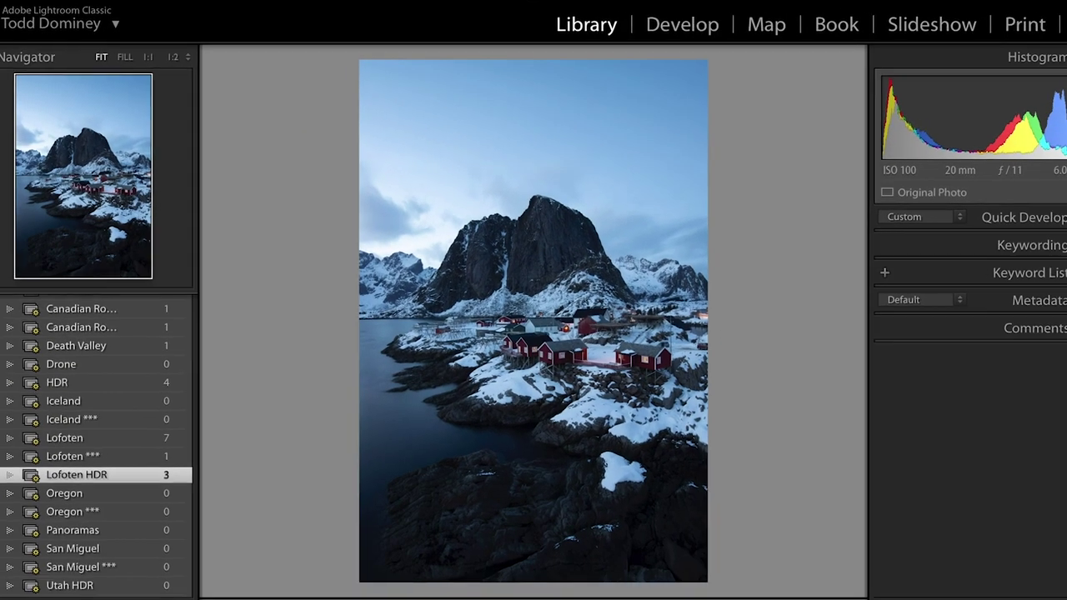
key("g")
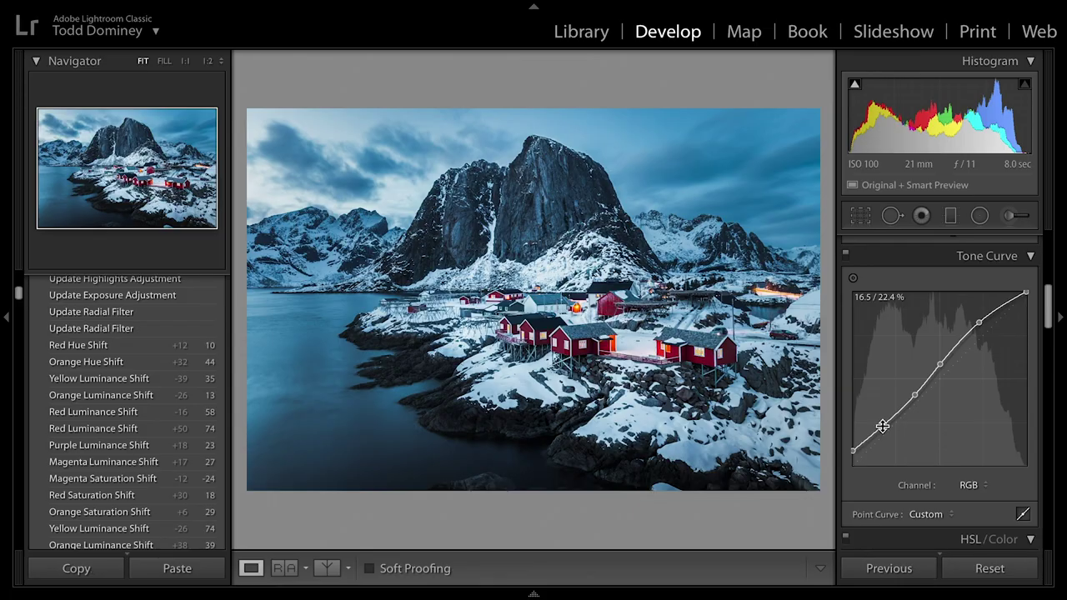
Adjust the shadow point on the RGB tone curve of the red cabins photo to about 16.5 / 18.8 %.
left_click_drag(882, 425, 812, 398)
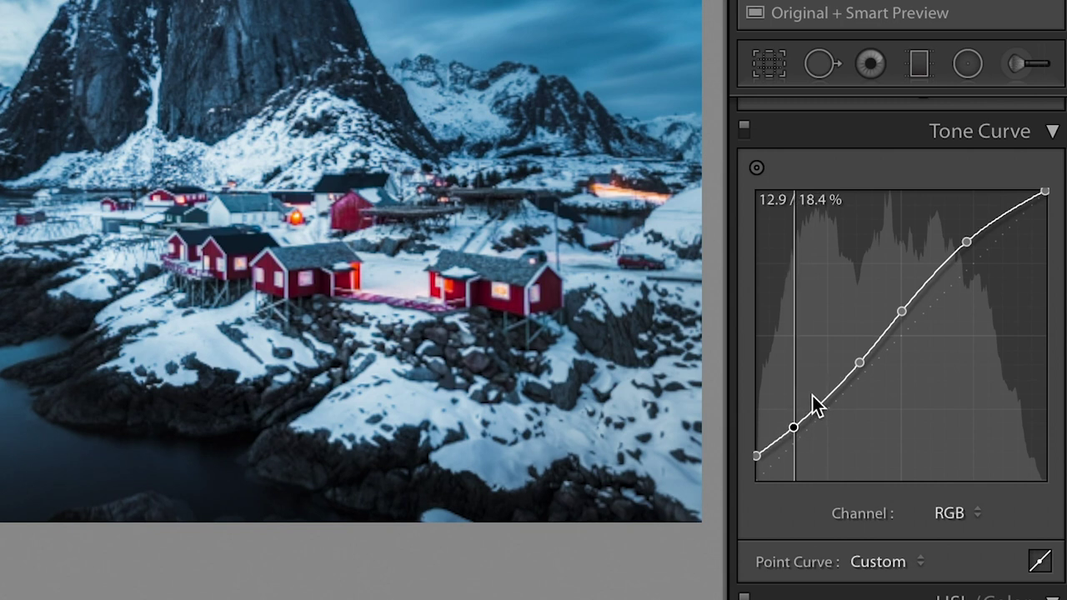
left_click_drag(813, 392, 814, 389)
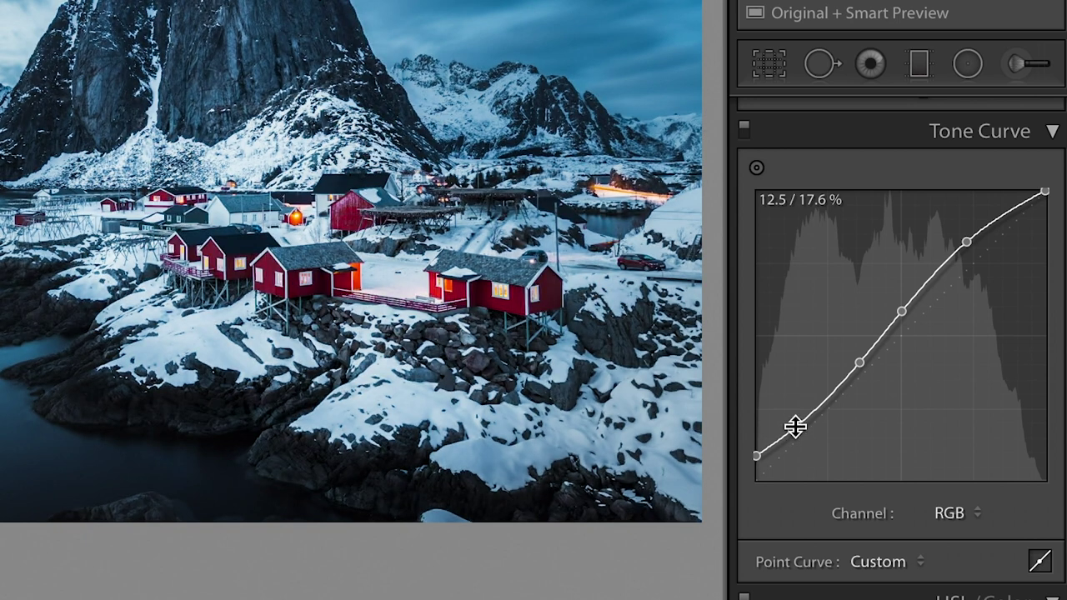
mouse_move(792, 434)
left_mouse_down()
mouse_move(829, 375)
mouse_move(774, 397)
mouse_move(855, 440)
mouse_move(805, 407)
mouse_move(795, 387)
mouse_move(800, 357)
mouse_move(801, 433)
left_mouse_up()
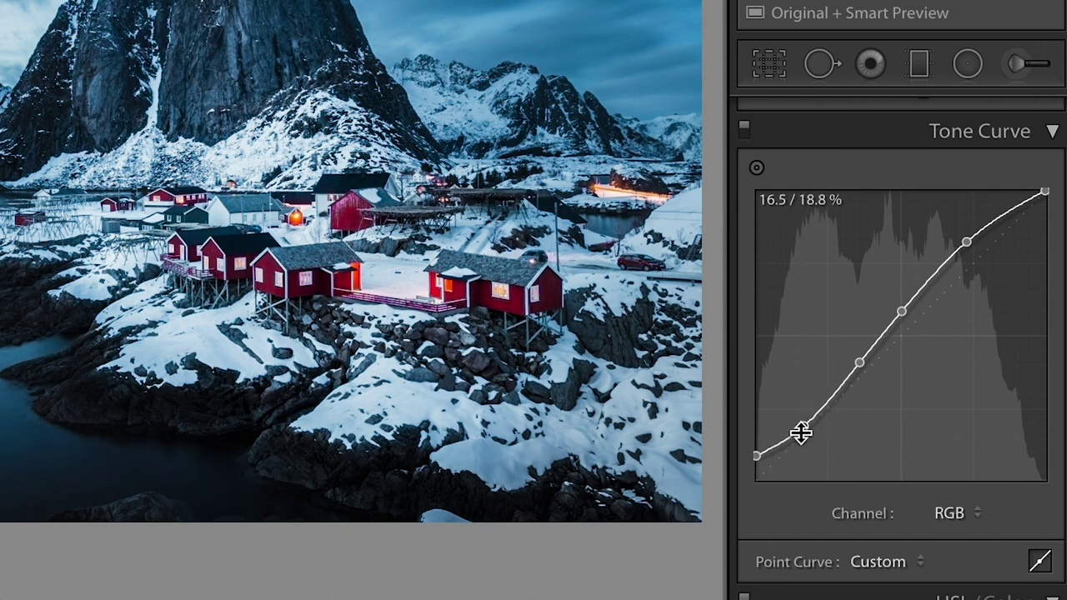